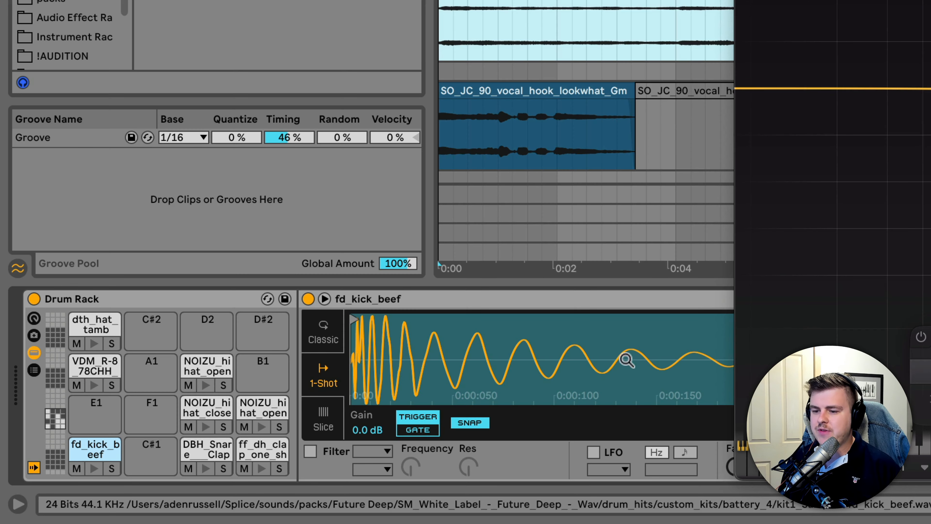
Solo the fd_kick_beef pad and cut the 217.40 Hz bell band in Pro-Q 3 to -5.56 dB during playback
{"action": "left_click", "coordinate": [110, 469]}
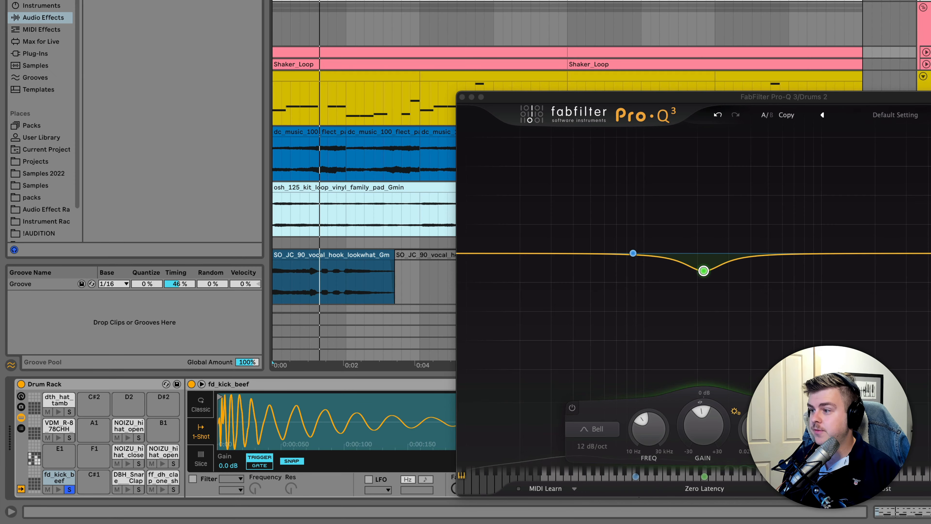
{"action": "key", "text": "space"}
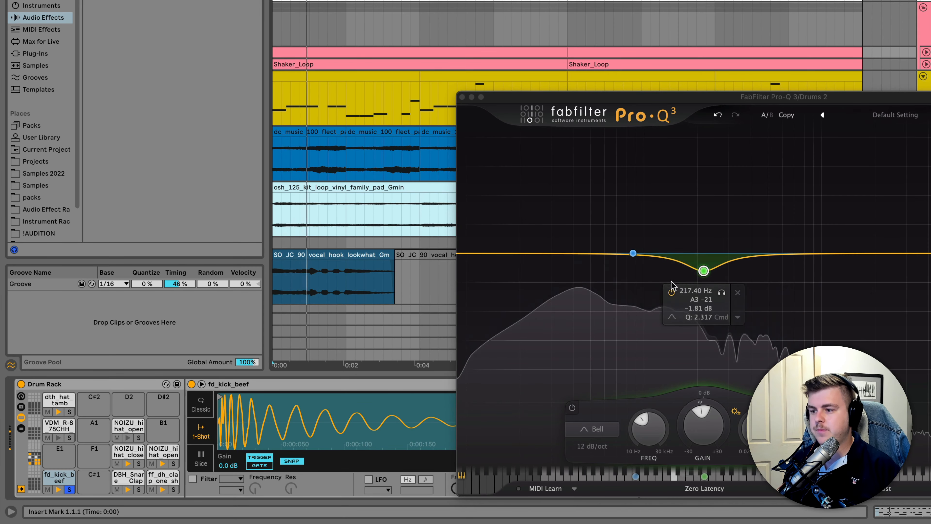
{"action": "left_click", "coordinate": [704, 272]}
{"action": "mouse_move", "coordinate": [700, 422]}
{"action": "left_mouse_down"}
{"action": "mouse_move", "coordinate": [700, 413]}
{"action": "mouse_move", "coordinate": [699, 426]}
{"action": "left_mouse_up"}
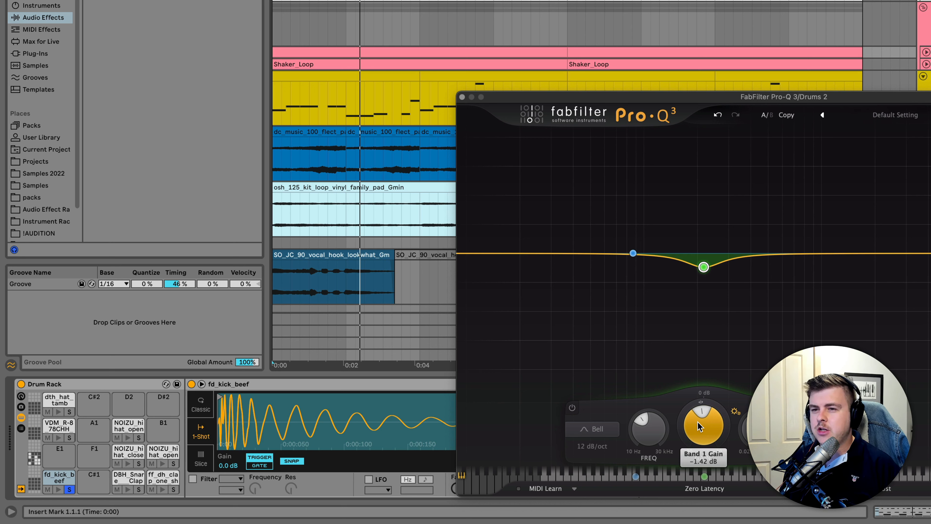
{"action": "left_click", "coordinate": [699, 423]}
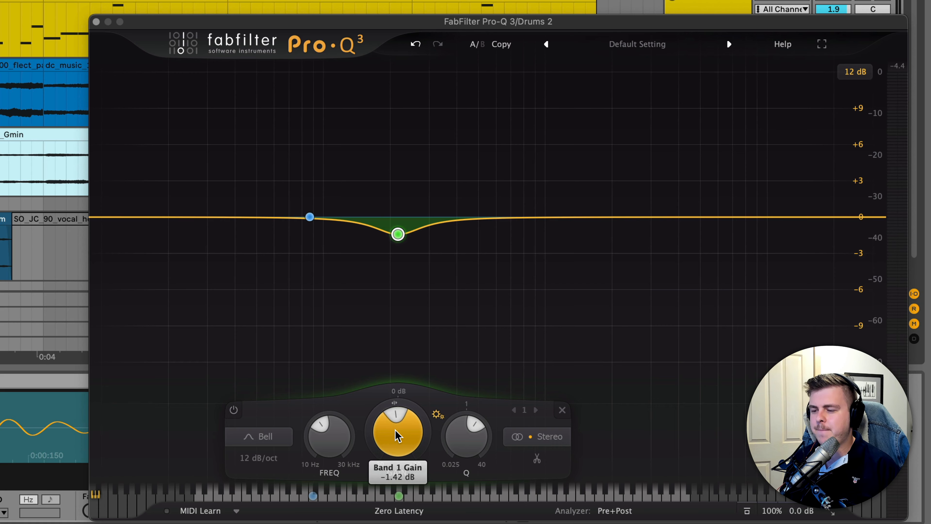
{"action": "key", "text": "space"}
{"action": "left_click_drag", "start_coordinate": [699, 427], "coordinate": [699, 456]}
{"action": "left_click_drag", "start_coordinate": [395, 475], "coordinate": [386, 495]}
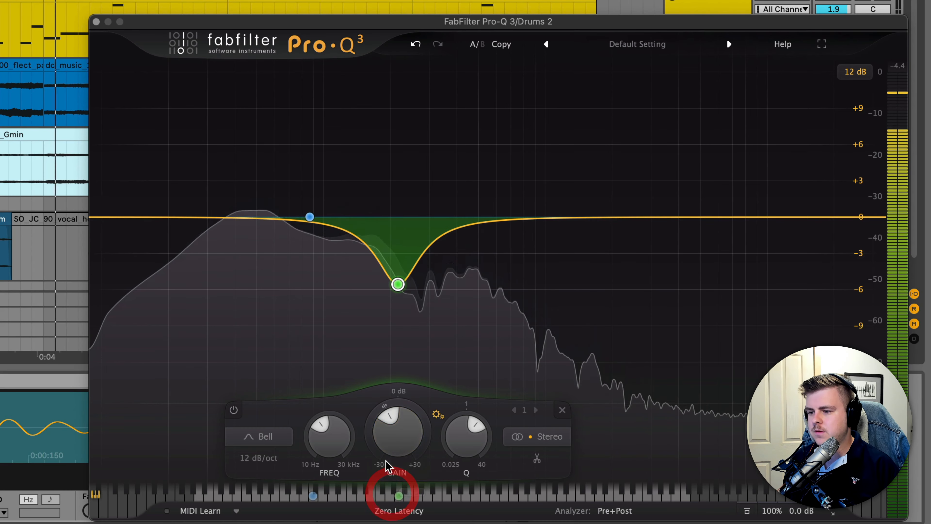
Bypass and re-enable the 217.40 Hz bell band during playback to compare the kick with and without the cut
{"action": "mouse_move", "coordinate": [403, 290]}
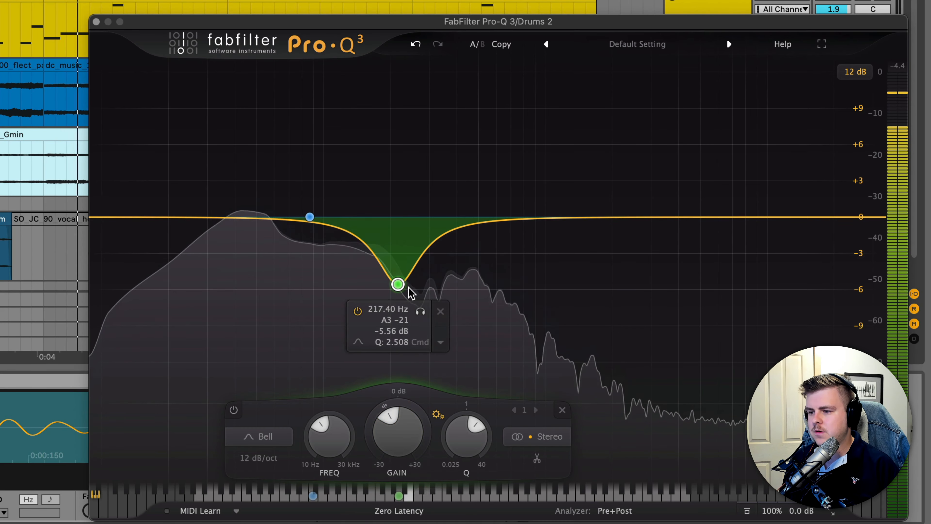
{"action": "left_click", "coordinate": [356, 313]}
{"action": "left_click", "coordinate": [356, 312]}
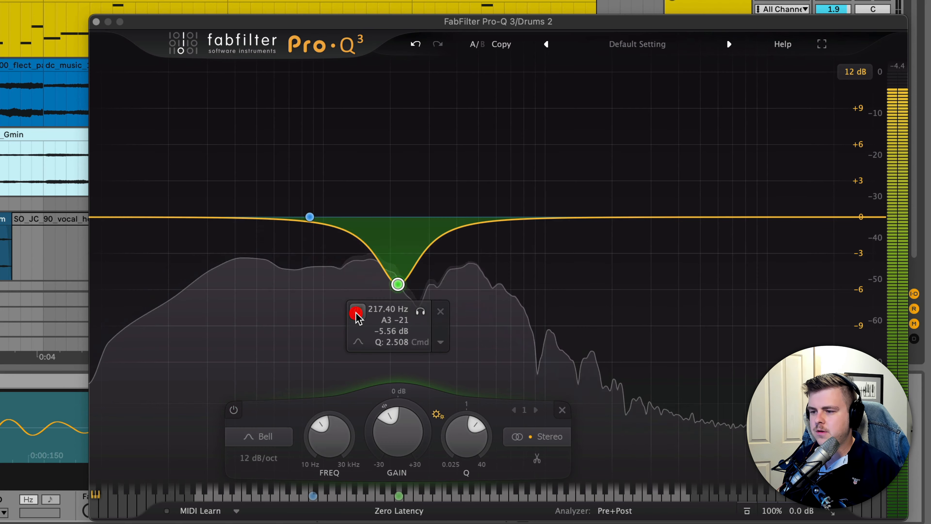
{"action": "key", "text": "space"}
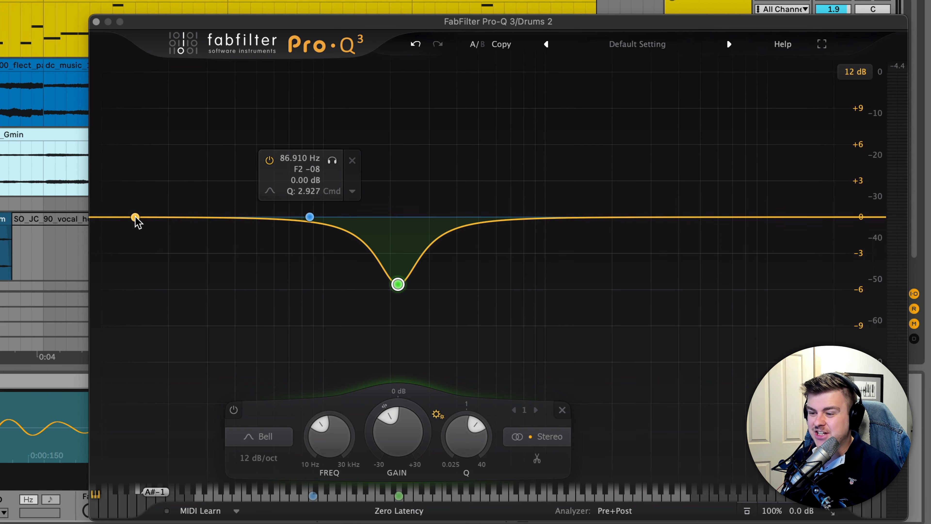
Boost the lows with a +5.56 dB low shelf at 92.616 Hz, add a high shelf boost, and return the bell band to about 0 dB
{"action": "left_click_drag", "start_coordinate": [125, 218], "coordinate": [314, 169]}
{"action": "scroll", "coordinate": [315, 169], "scroll_direction": "up", "scroll_amount": 5}
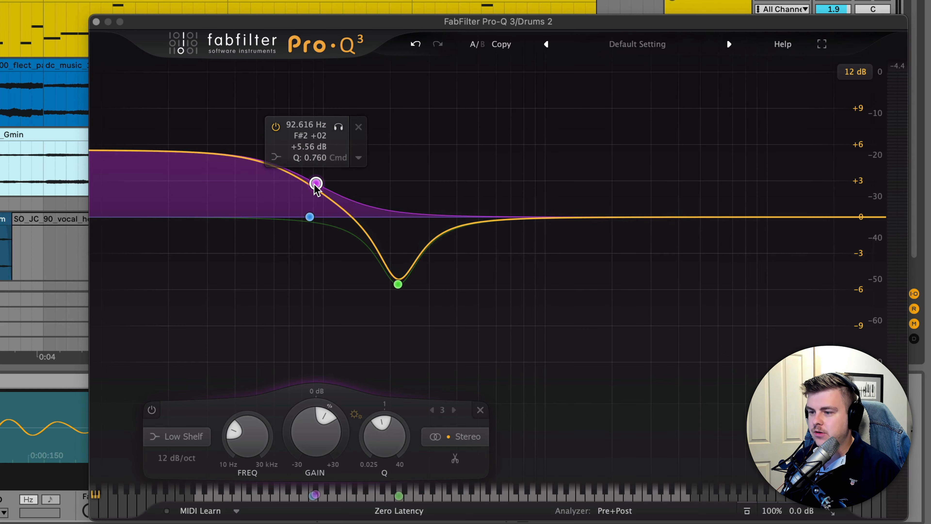
{"action": "left_click_drag", "start_coordinate": [889, 218], "coordinate": [487, 177]}
{"action": "left_click_drag", "start_coordinate": [398, 284], "coordinate": [396, 219]}
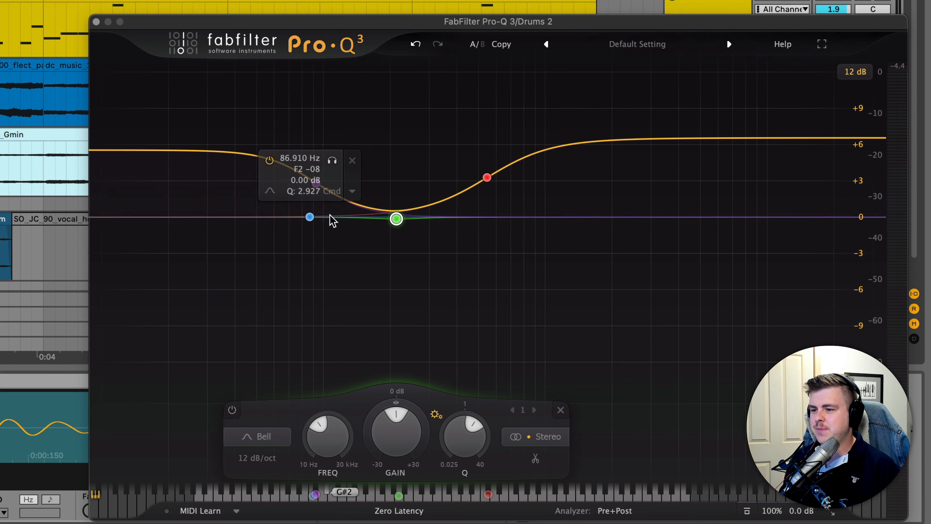
Remove the high shelf and low shelf bands and pull the bell band's gain down into a cut again
{"action": "left_click", "coordinate": [530, 121]}
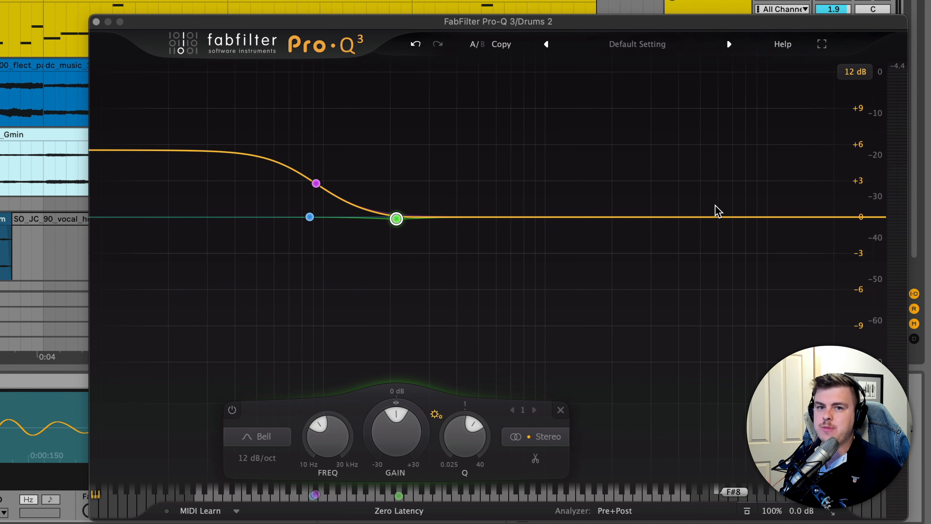
{"action": "left_click", "coordinate": [316, 183]}
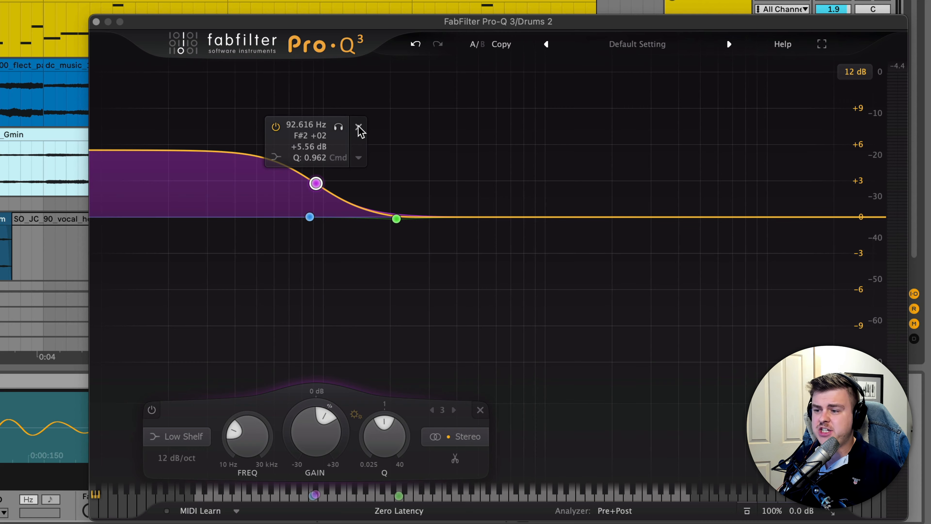
{"action": "left_click", "coordinate": [359, 126]}
{"action": "left_click_drag", "start_coordinate": [397, 429], "coordinate": [401, 484]}
{"action": "left_click_drag", "start_coordinate": [399, 431], "coordinate": [400, 444]}
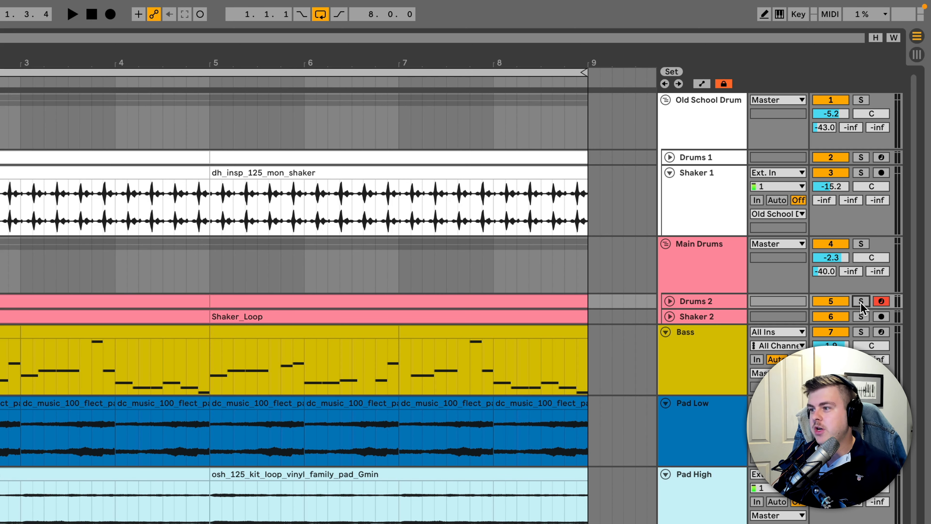
Try raising the Shaker 1 track volume to -10.5 dB and undo the change
{"action": "left_click_drag", "start_coordinate": [843, 187], "coordinate": [843, 170]}
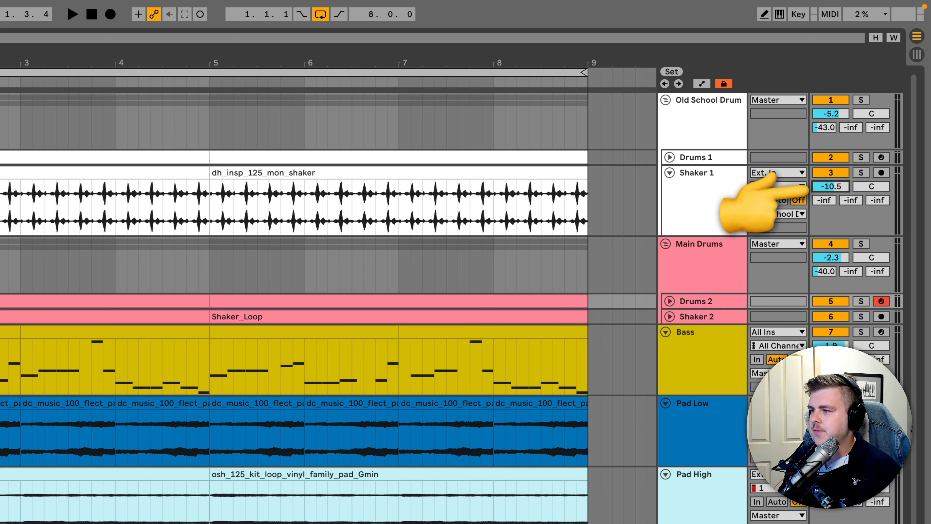
{"action": "key", "text": "super+z"}
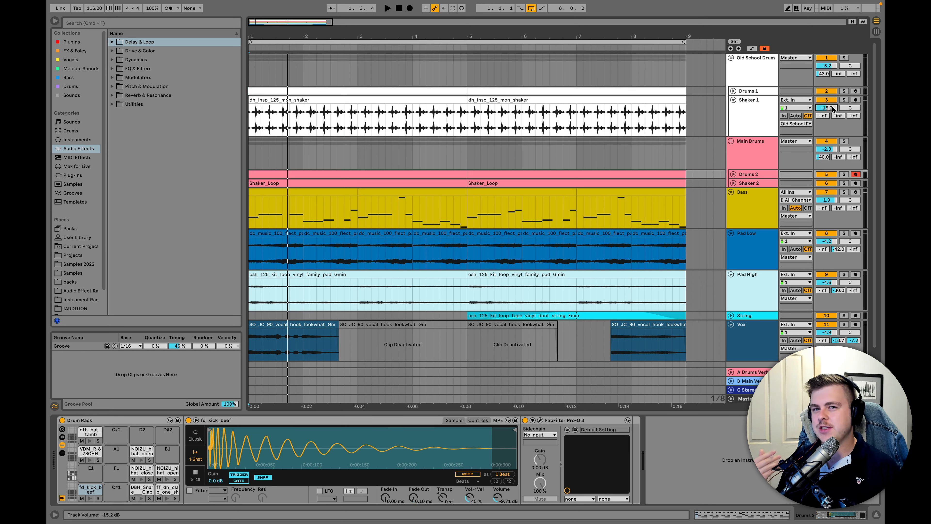
Solo the Main Drums group and play it back on its own
{"action": "left_click", "coordinate": [844, 141]}
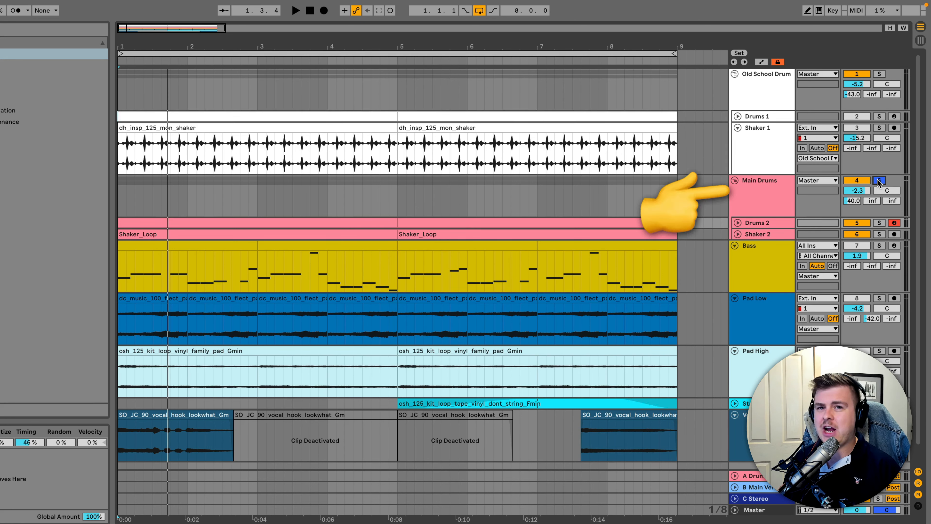
{"action": "key", "text": "space"}
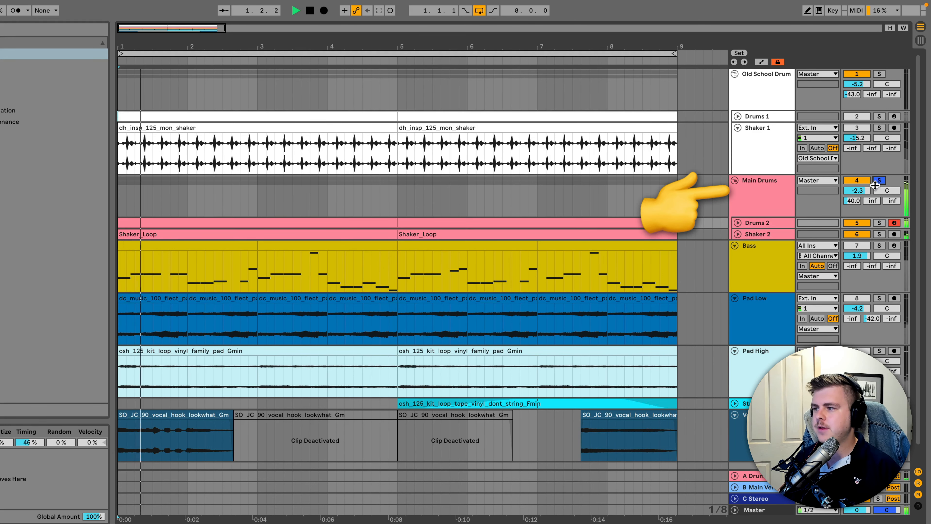
{"action": "key", "text": "space"}
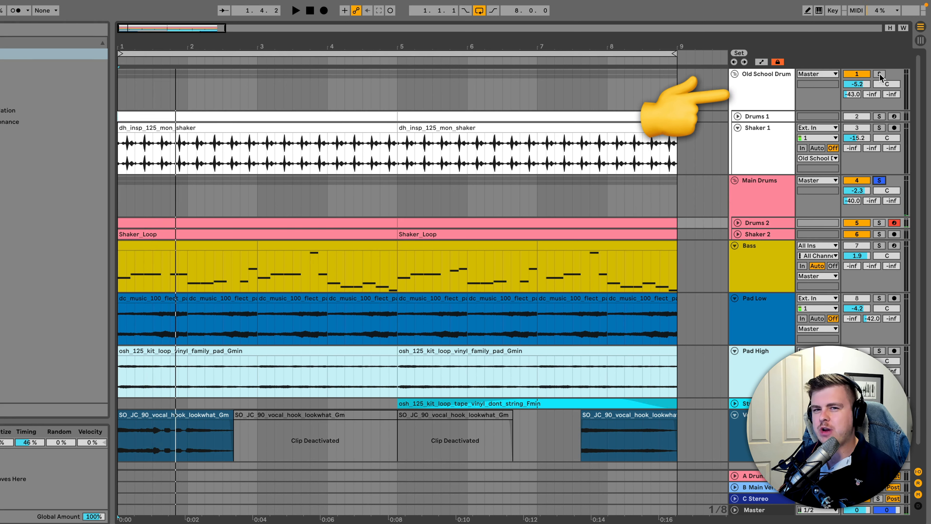
Listen to the Old School Drum group soloed, and add Main Drums to the solo to hear both groups together
{"action": "left_click", "coordinate": [880, 73]}
{"action": "key", "text": "space"}
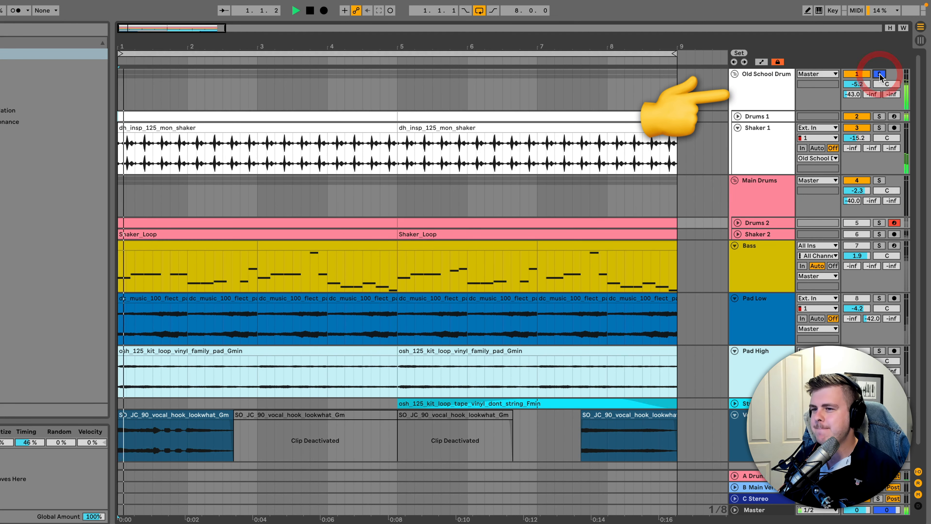
{"action": "key", "text": "space"}
{"action": "left_click", "coordinate": [879, 180], "text": "ctrl"}
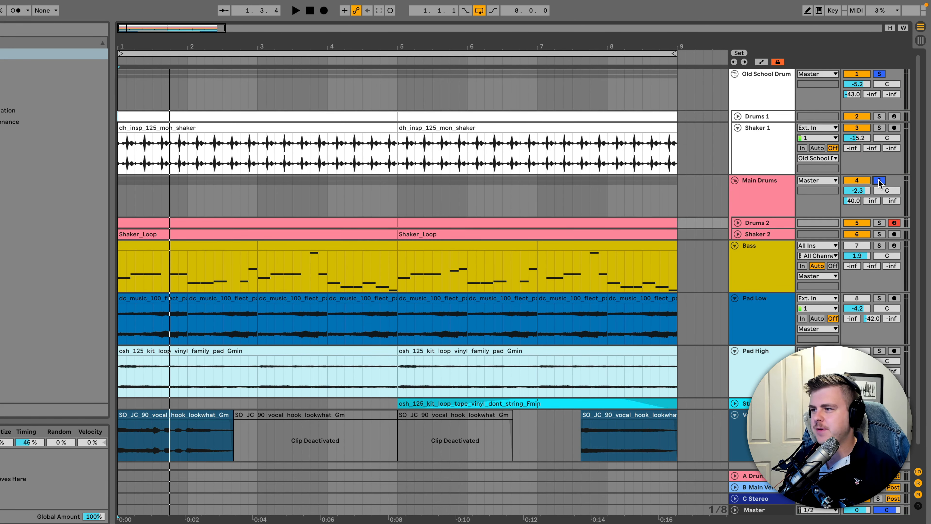
{"action": "key", "text": "space"}
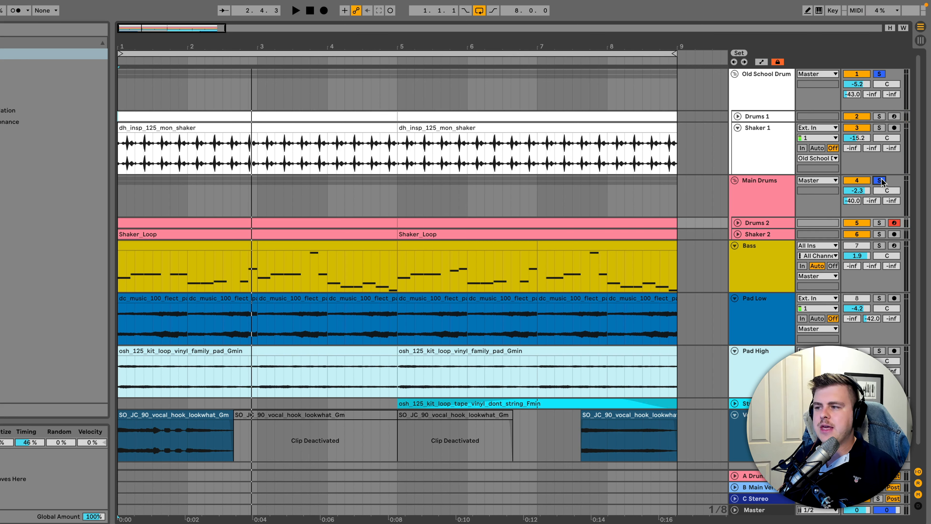
{"action": "left_click", "coordinate": [765, 90]}
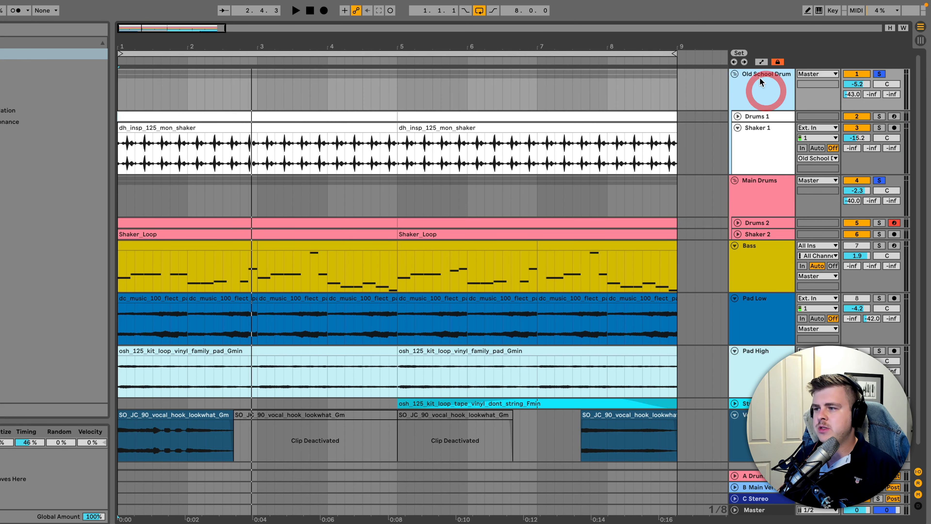
{"action": "left_click", "coordinate": [777, 189]}
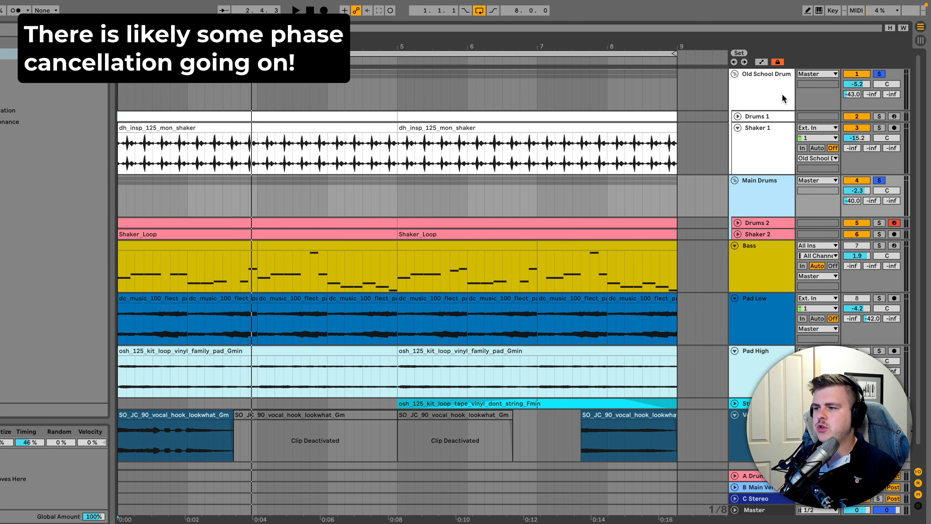
{"action": "left_click", "coordinate": [767, 224]}
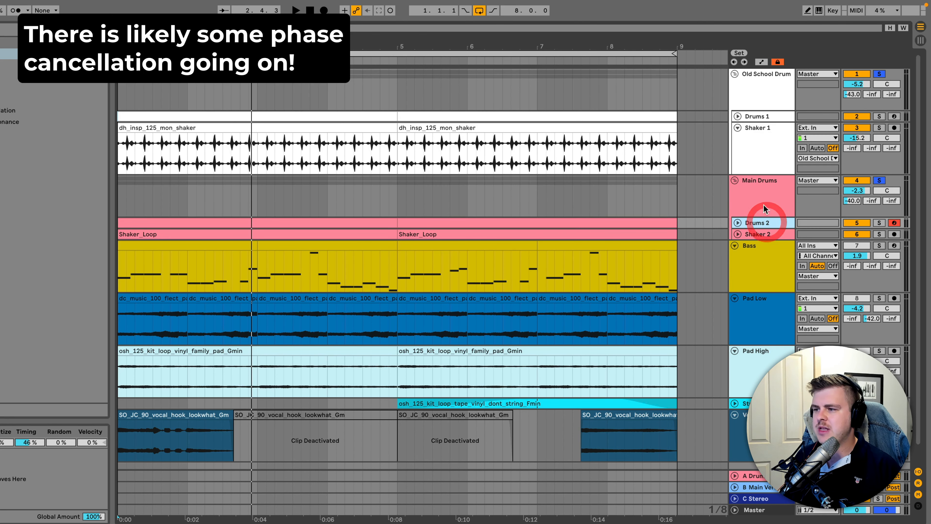
{"action": "left_click", "coordinate": [765, 205]}
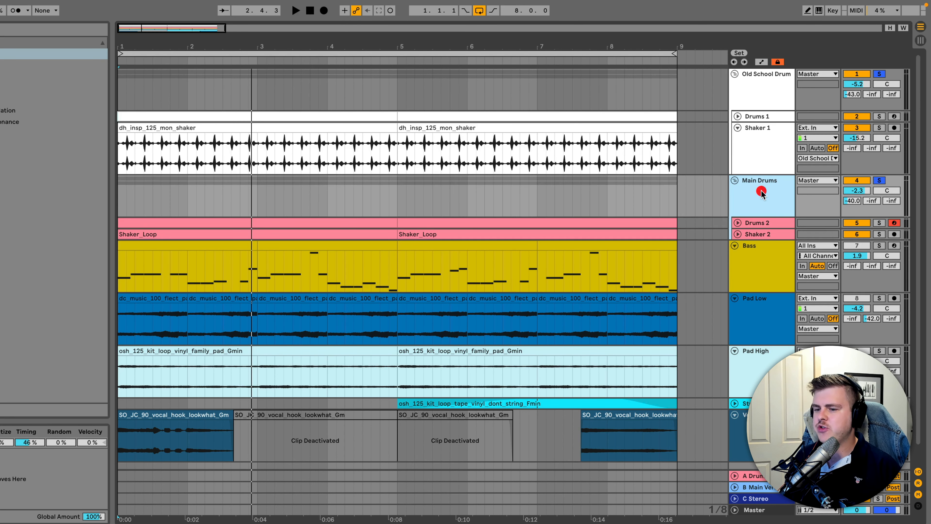
Lower the Old School Drum group volume to -13.2 dB and raise the Main Drums group volume to -1.7 dB
{"action": "left_click", "coordinate": [769, 90]}
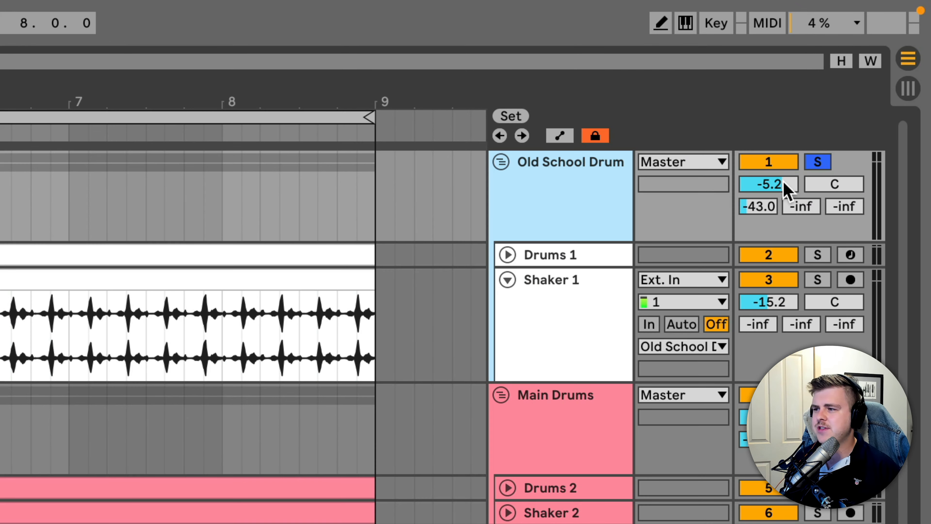
{"action": "left_click_drag", "start_coordinate": [864, 84], "coordinate": [864, 87]}
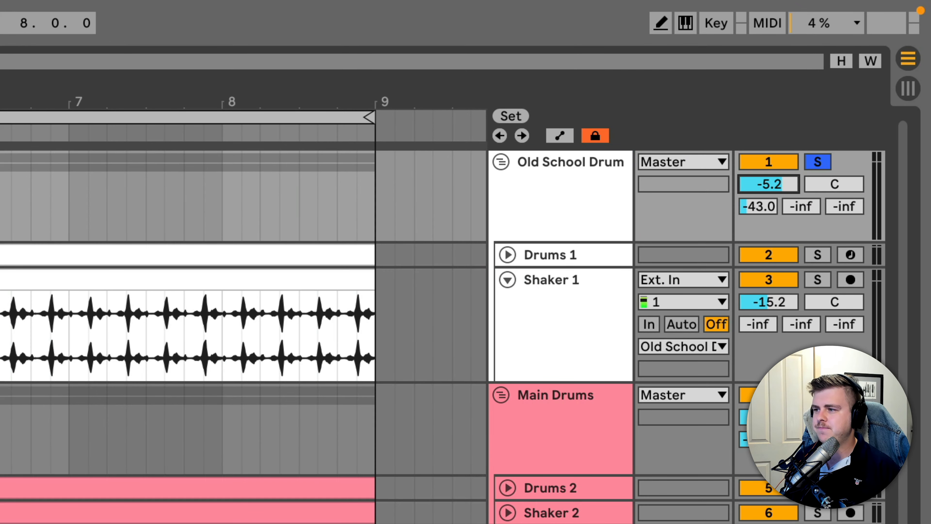
{"action": "left_click_drag", "start_coordinate": [769, 184], "coordinate": [769, 195]}
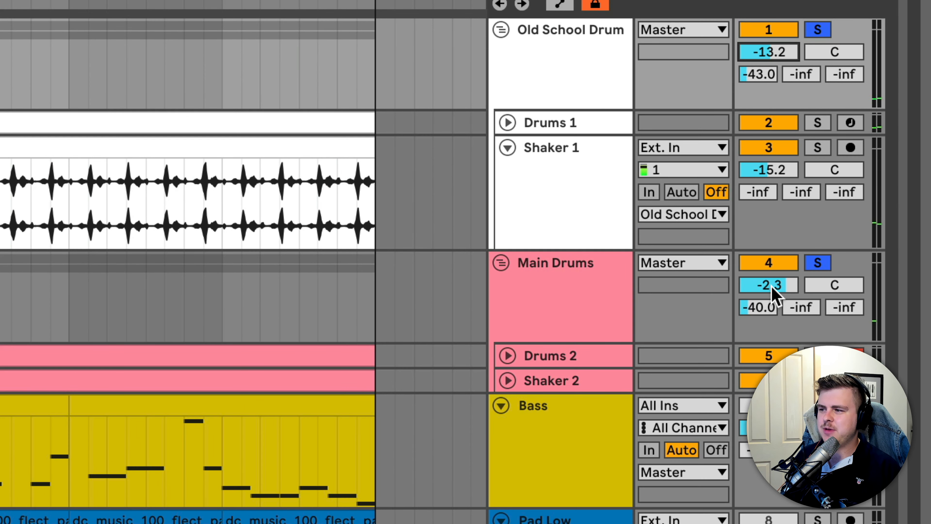
{"action": "left_click_drag", "start_coordinate": [772, 418], "coordinate": [773, 413]}
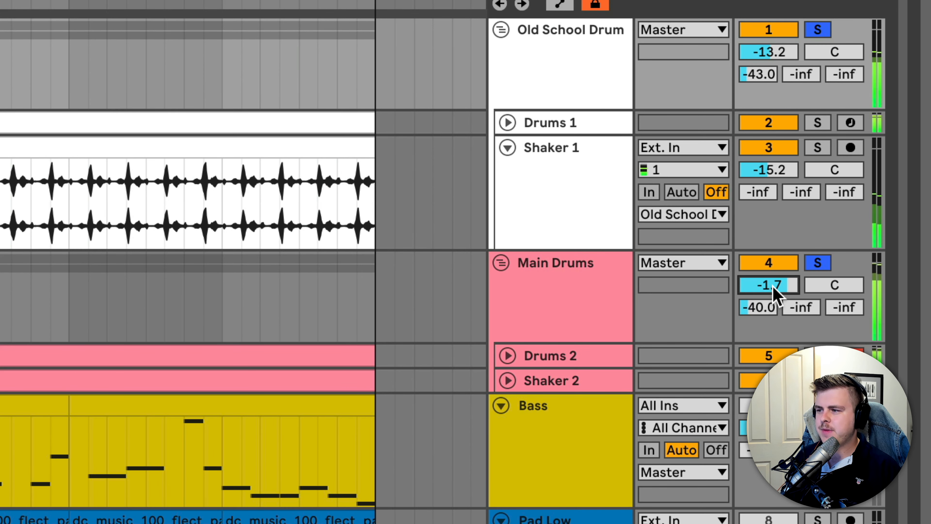
View the device chains of the Main Drums group and its Drums 2 track
{"action": "left_click", "coordinate": [605, 281]}
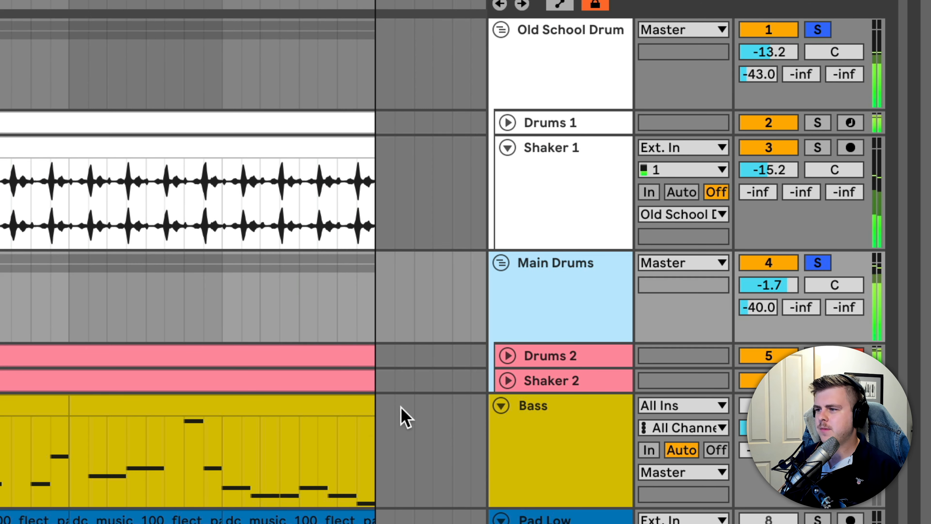
{"action": "left_click", "coordinate": [581, 356]}
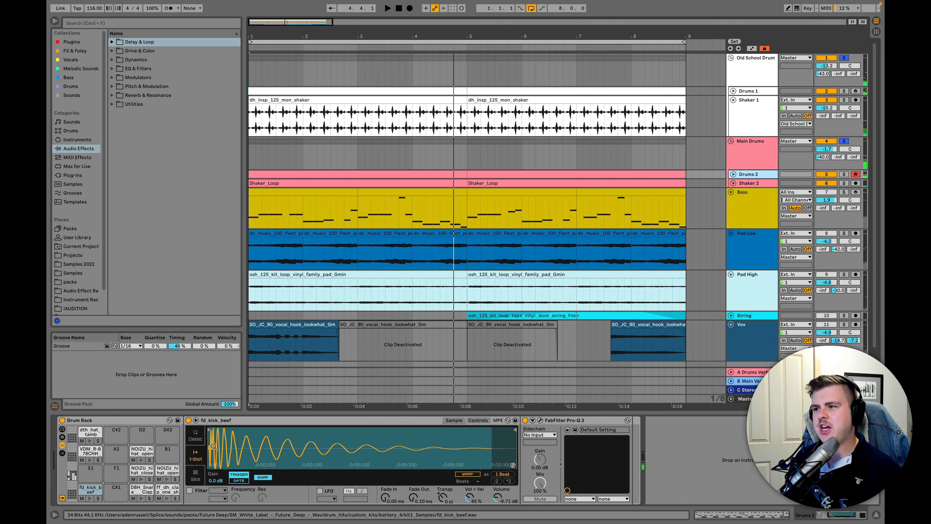
{"action": "left_click", "coordinate": [744, 156]}
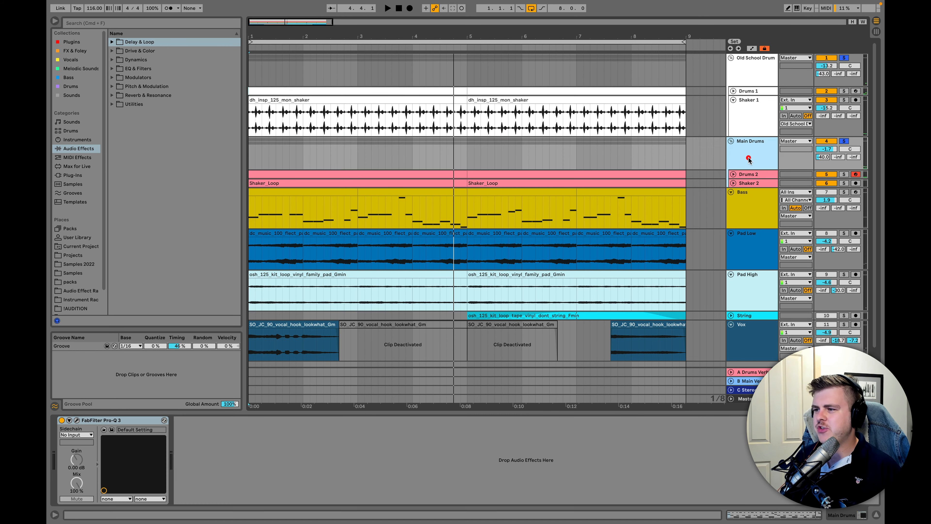
Compare the rebalanced drum groups by soloing Main Drums, Old School Drum, and both together during playback
{"action": "left_click", "coordinate": [845, 141]}
{"action": "key", "text": "space"}
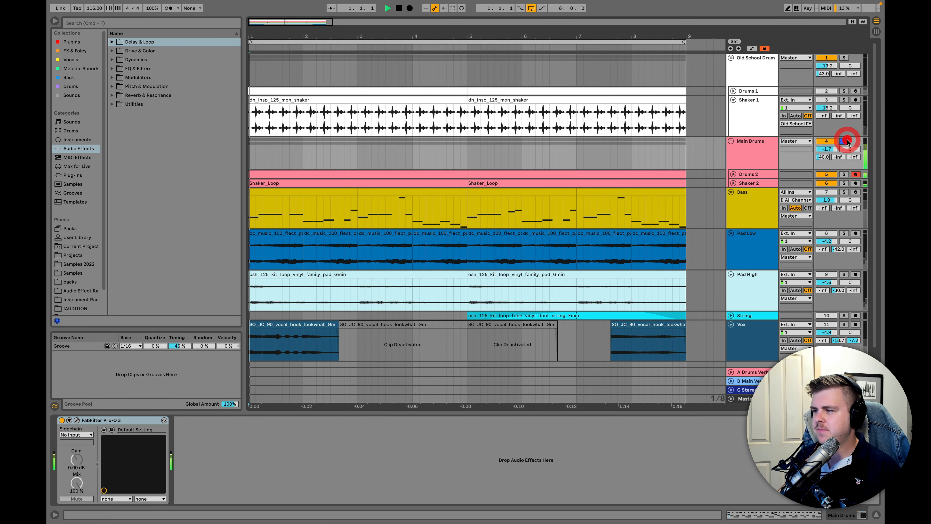
{"action": "left_click", "coordinate": [844, 58]}
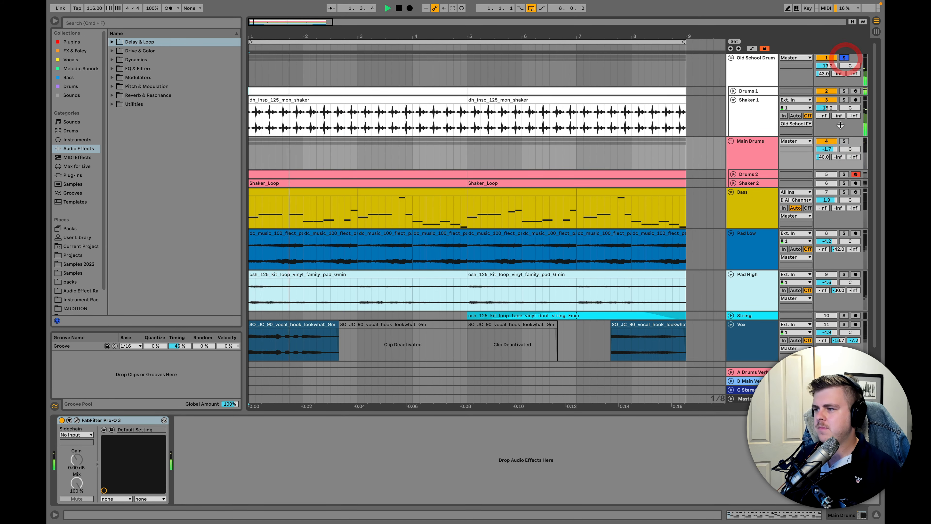
{"action": "left_click", "coordinate": [844, 142], "text": "super"}
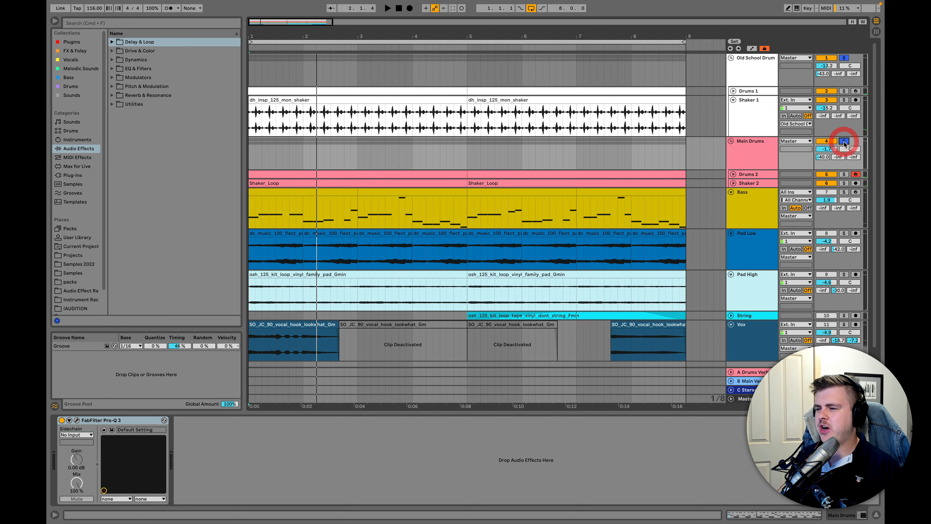
Try raising the Old School Drum group volume to -4.6 dB while listening to both drum groups, and undo the change
{"action": "left_click", "coordinate": [768, 78]}
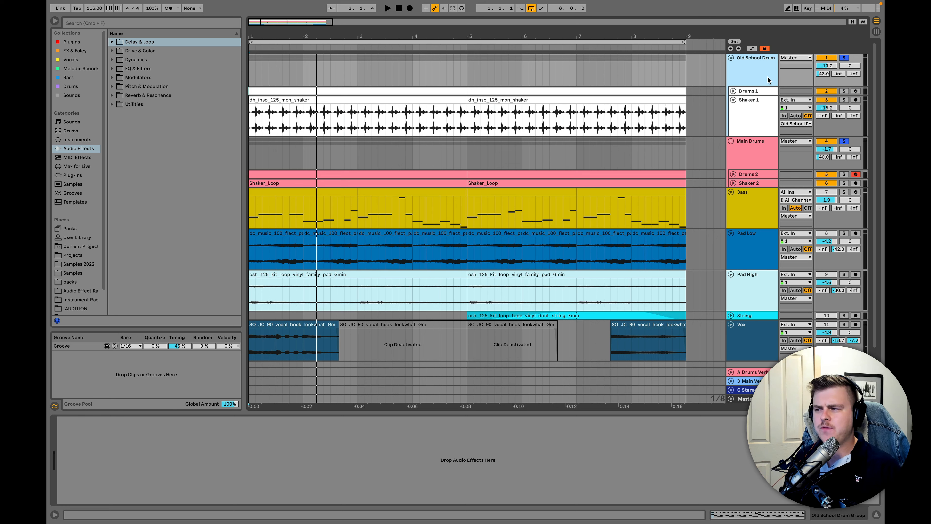
{"action": "key", "text": "space"}
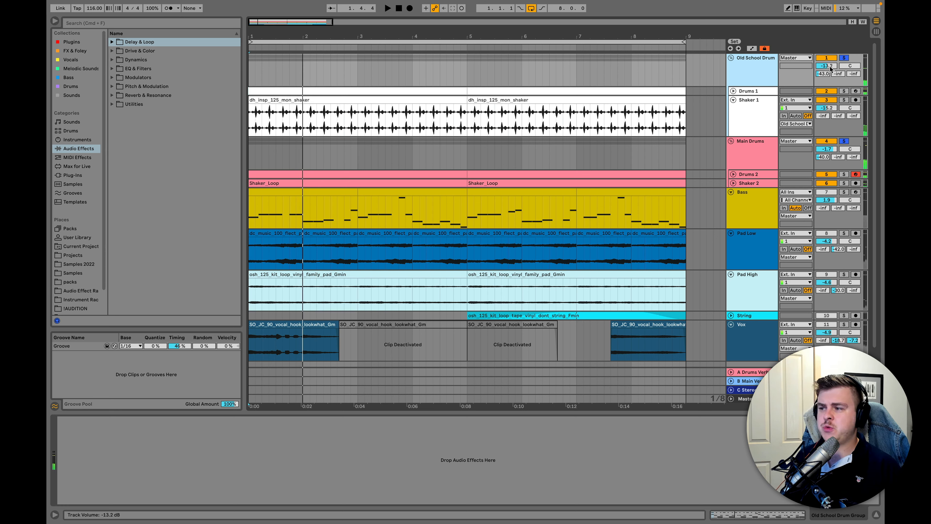
{"action": "left_click_drag", "start_coordinate": [830, 68], "coordinate": [831, 54]}
{"action": "key", "text": "space"}
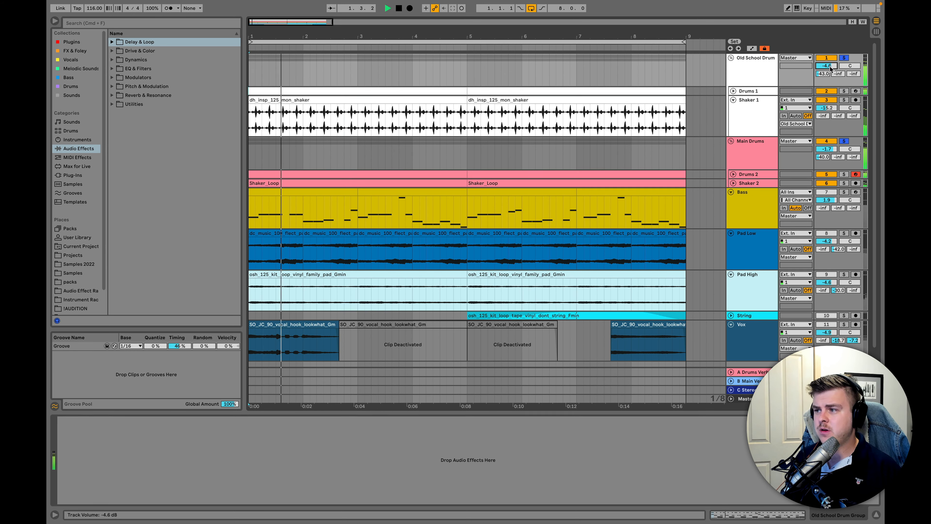
{"action": "key", "text": "super+z"}
{"action": "key", "text": "space"}
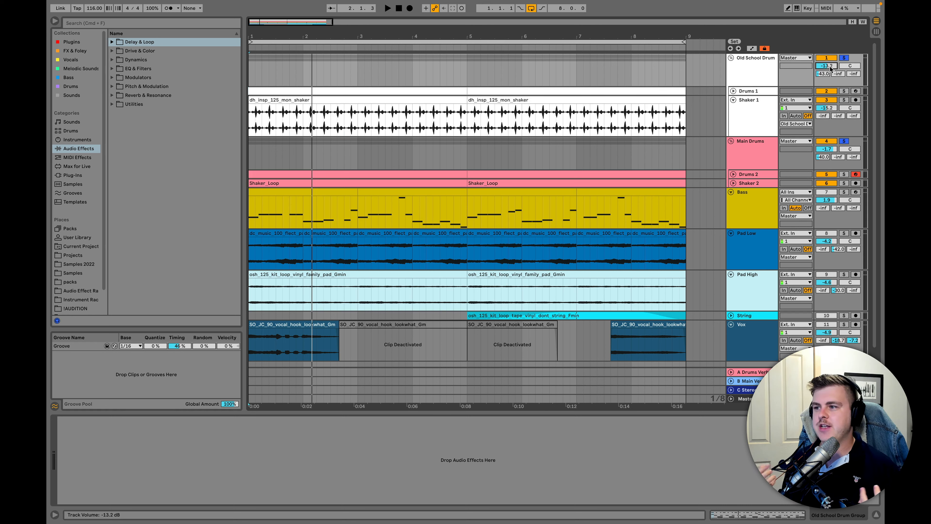
Add EQ Eight to the Old School Drum group and lower its band 2 low shelf to -6.07 dB at 95.8 Hz
{"action": "left_click", "coordinate": [753, 75]}
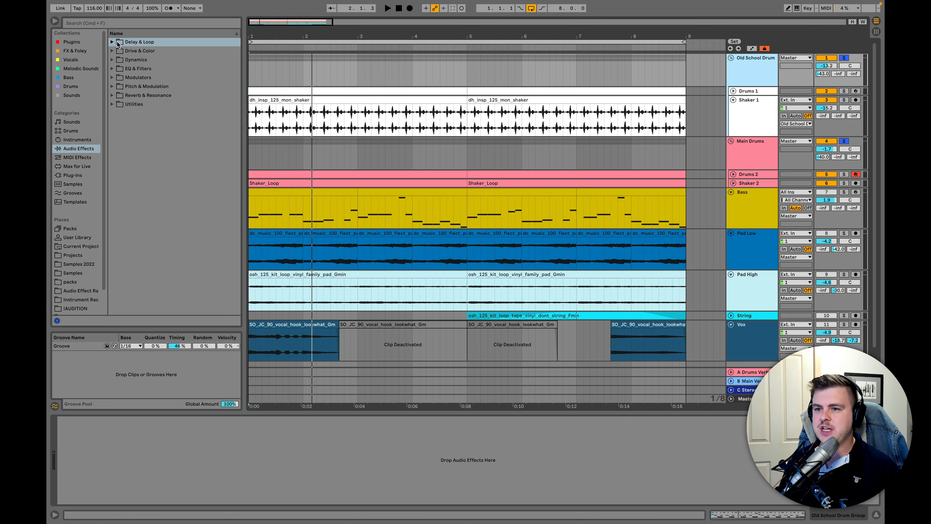
{"action": "left_click", "coordinate": [112, 68]}
{"action": "double_click", "coordinate": [145, 95]}
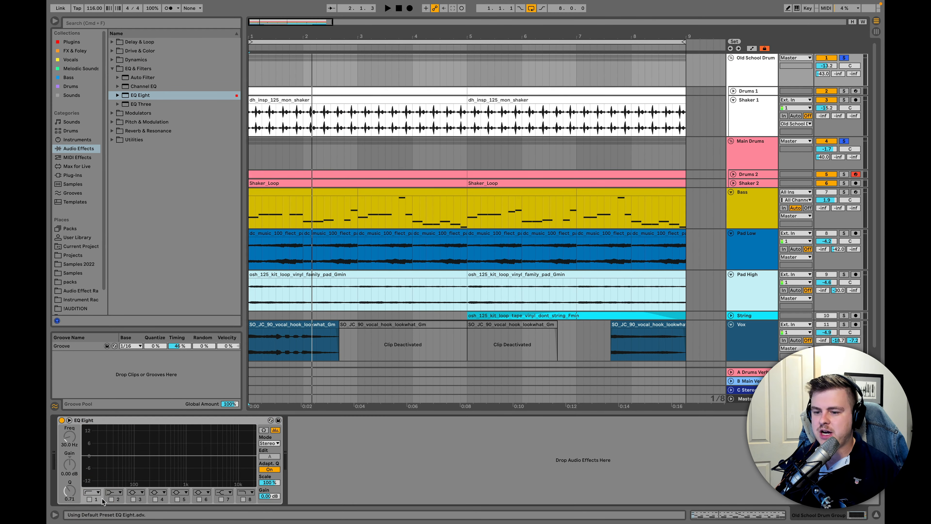
{"action": "left_click", "coordinate": [111, 499]}
{"action": "left_click_drag", "start_coordinate": [150, 456], "coordinate": [134, 467]}
Audition EQ Eight, set the band 1 low cut to 194 Hz, and turn off the band 2 shelf
{"action": "key", "text": "space"}
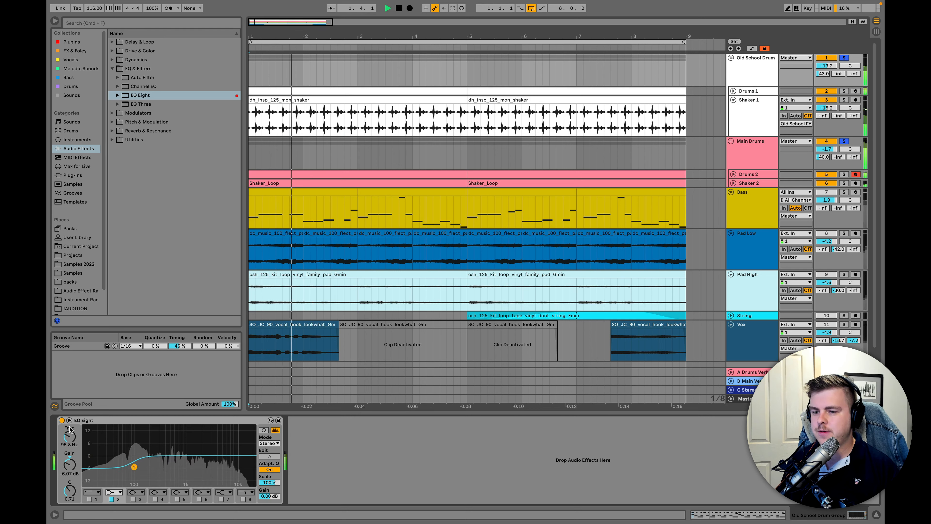
{"action": "key", "text": "space"}
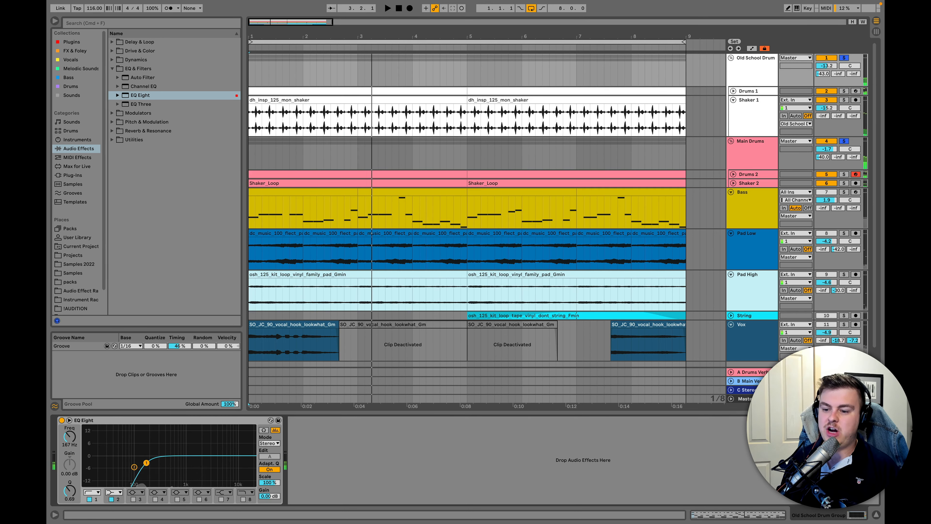
{"action": "left_click_drag", "start_coordinate": [147, 462], "coordinate": [146, 461]}
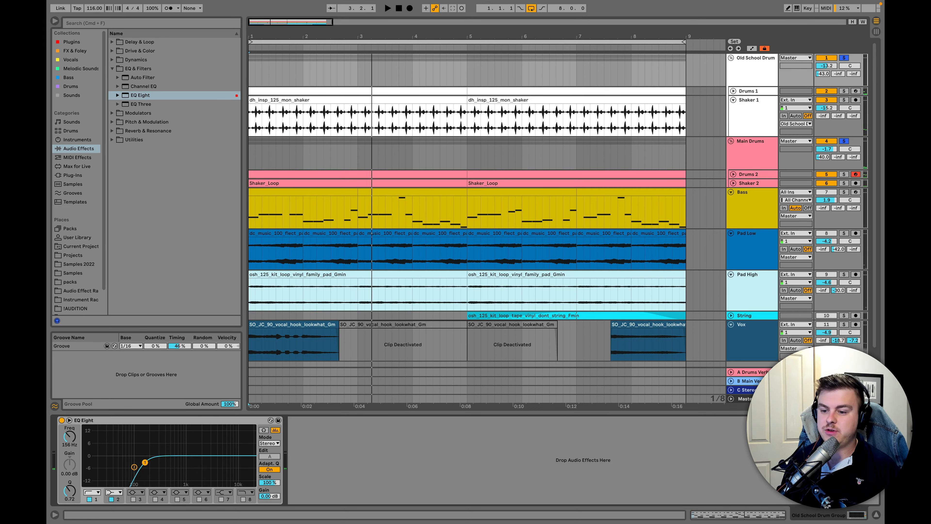
{"action": "key", "text": "space"}
{"action": "left_click", "coordinate": [111, 499]}
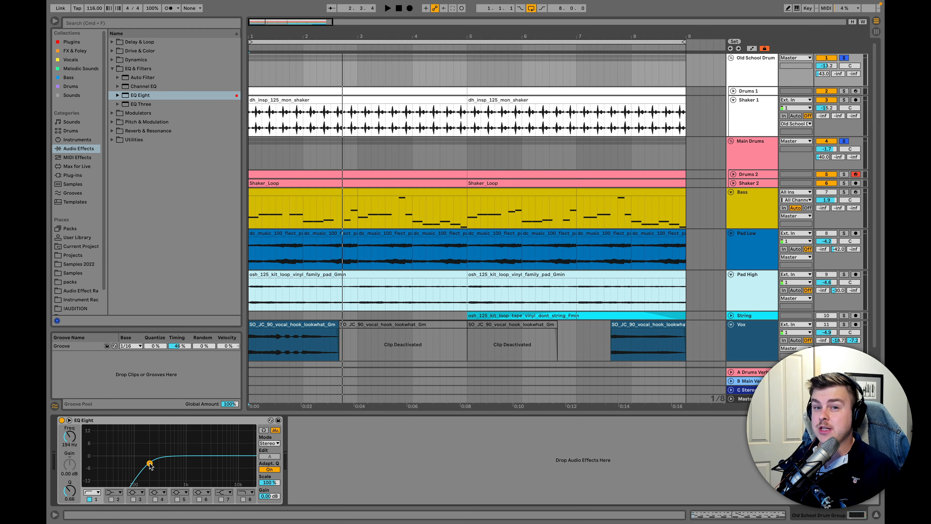
Show the Pro-Q 3 curve on Shaker 1, solo the track, and listen to its first clip
{"action": "left_click", "coordinate": [147, 420]}
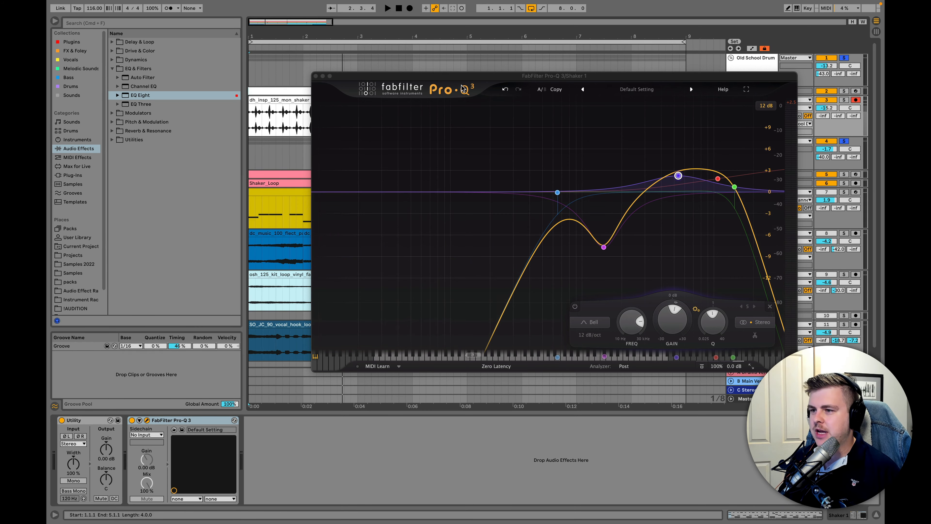
{"action": "left_click_drag", "start_coordinate": [471, 91], "coordinate": [536, 228]}
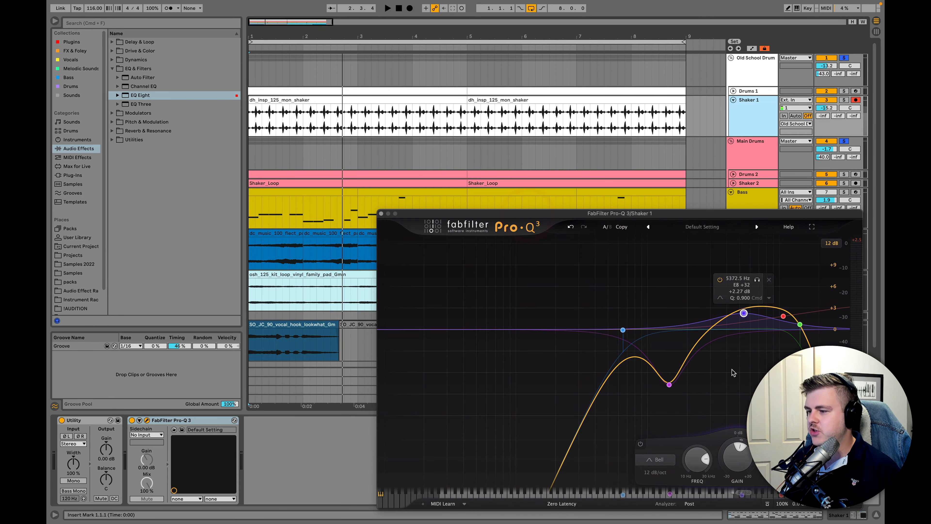
{"action": "left_click", "coordinate": [843, 102]}
{"action": "left_click", "coordinate": [331, 98]}
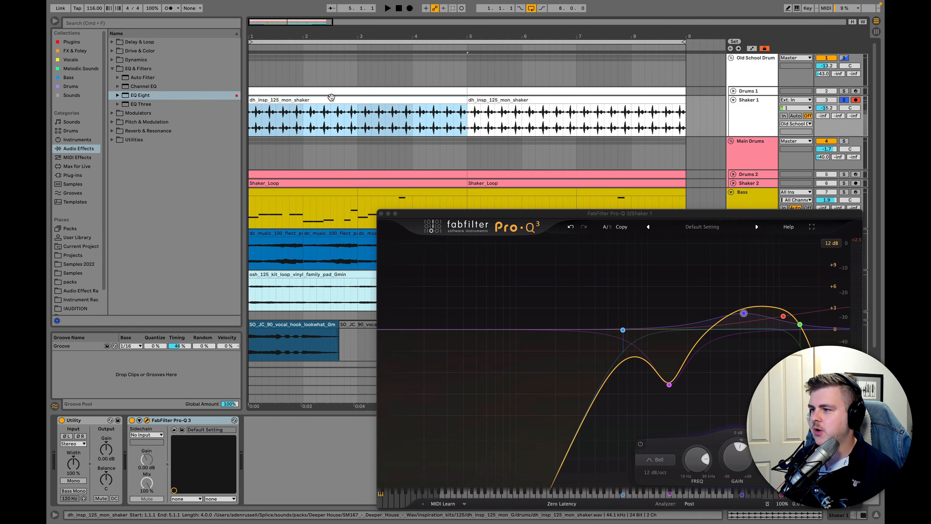
{"action": "key", "text": "space"}
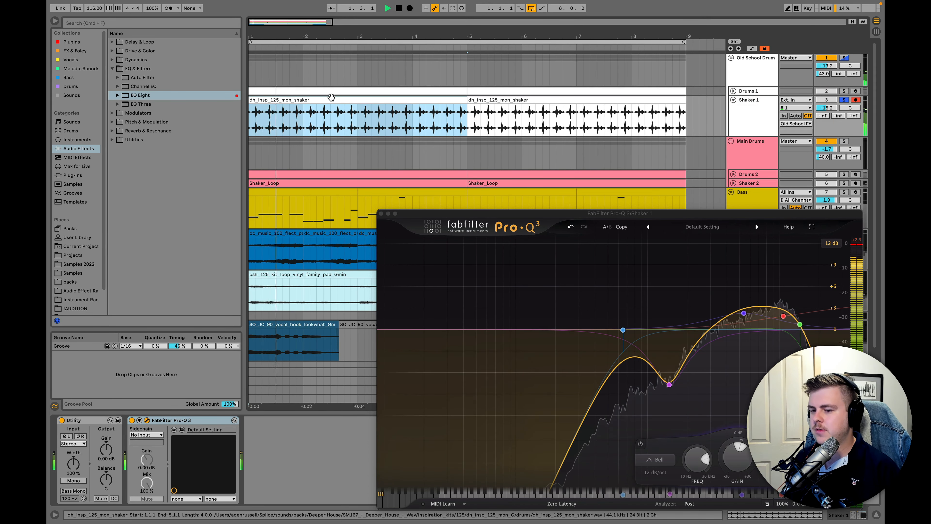
{"action": "key", "text": "space"}
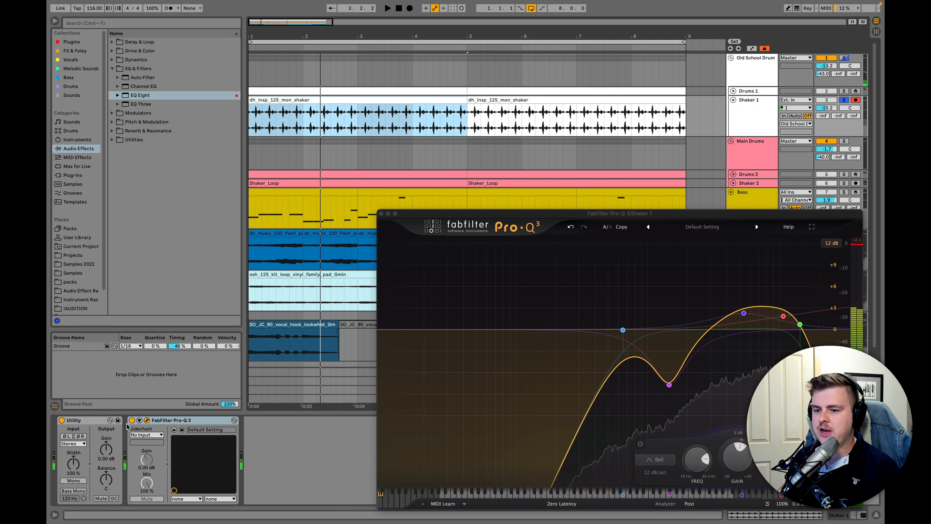
Compare the Shaker 1 loop with Pro-Q 3 bypassed and re-enabled during playback
{"action": "left_click", "coordinate": [132, 421]}
{"action": "key", "text": "space"}
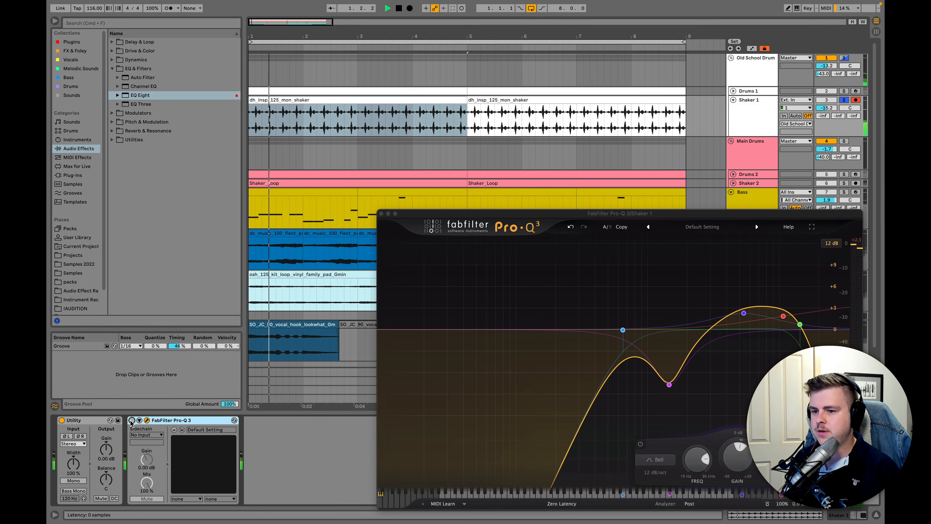
{"action": "left_click", "coordinate": [131, 420]}
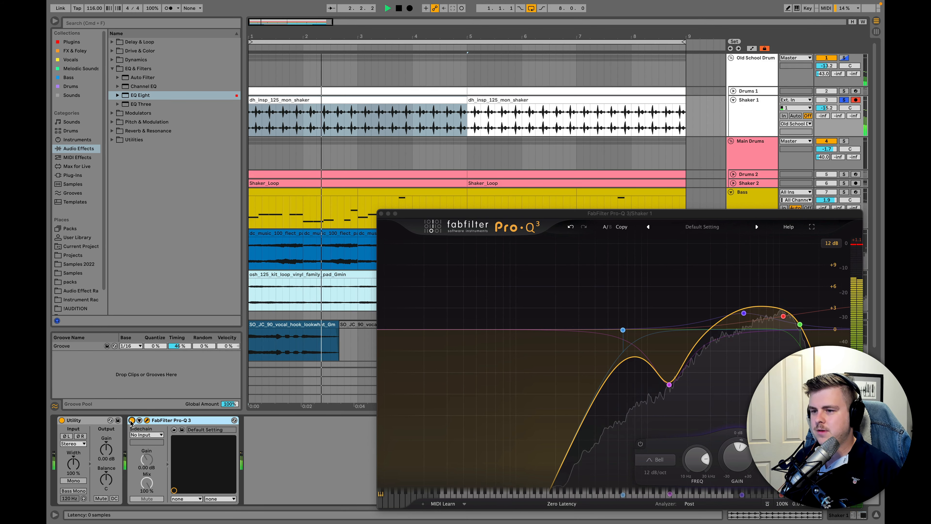
{"action": "key", "text": "space"}
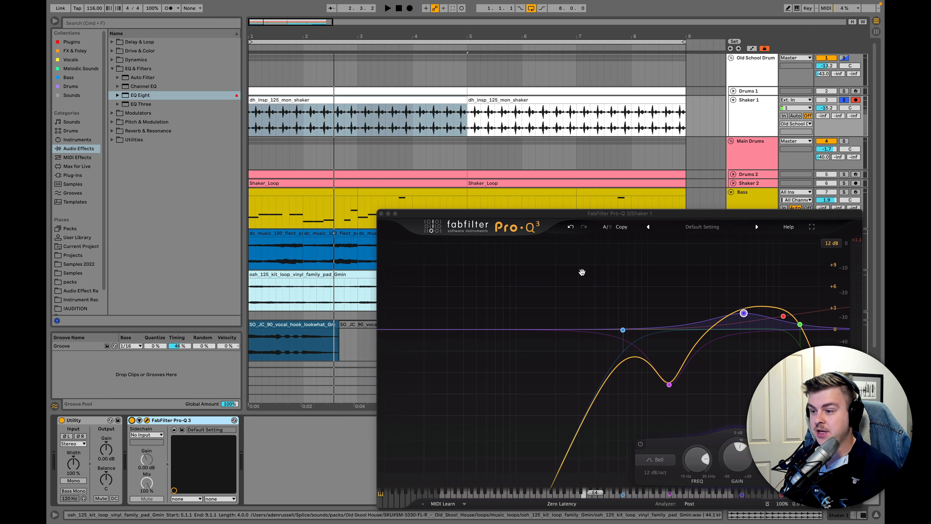
Delete all the bands in Shaker 1's Pro-Q 3, and undo the deletion
{"action": "left_click_drag", "start_coordinate": [536, 250], "coordinate": [851, 432]}
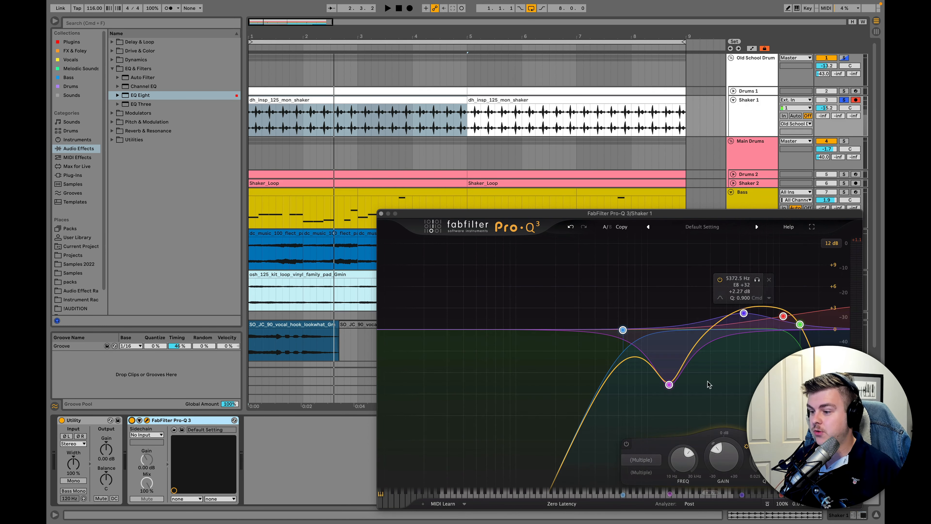
{"action": "key", "text": "Delete"}
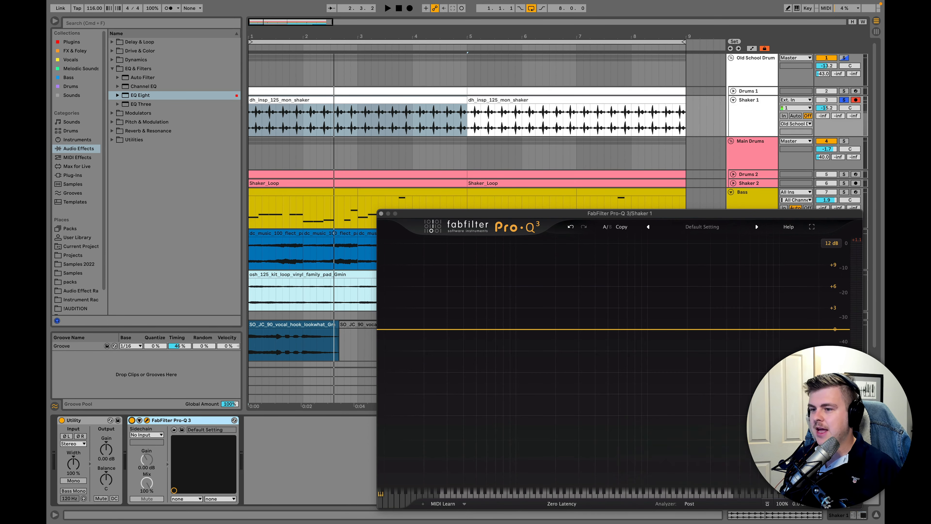
{"action": "left_click", "coordinate": [570, 226]}
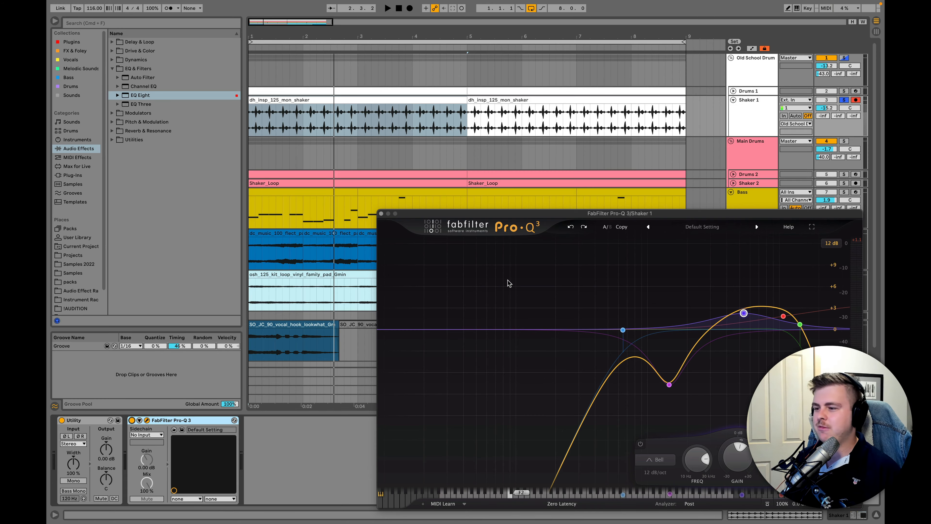
Clear all bands from Shaker 1's Pro-Q 3 and add a 12 dB/oct low cut at 2819.5 Hz while listening
{"action": "left_click_drag", "start_coordinate": [567, 262], "coordinate": [834, 414]}
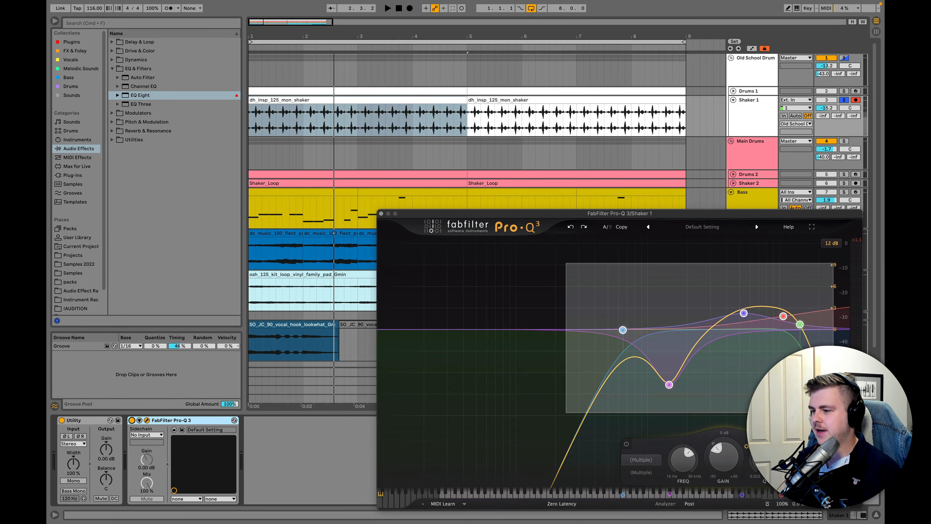
{"action": "key", "text": "Delete"}
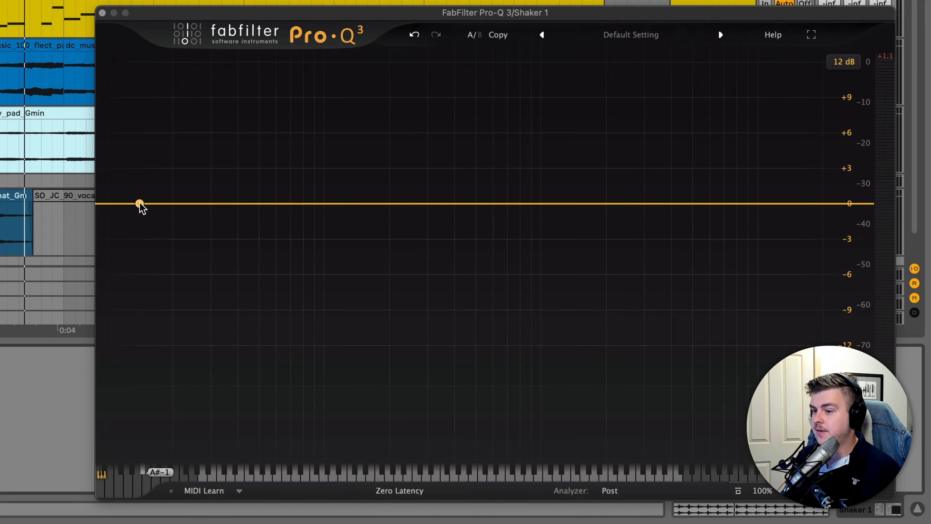
{"action": "key", "text": "space"}
{"action": "left_click", "coordinate": [132, 204]}
{"action": "left_click_drag", "start_coordinate": [132, 204], "coordinate": [639, 195]}
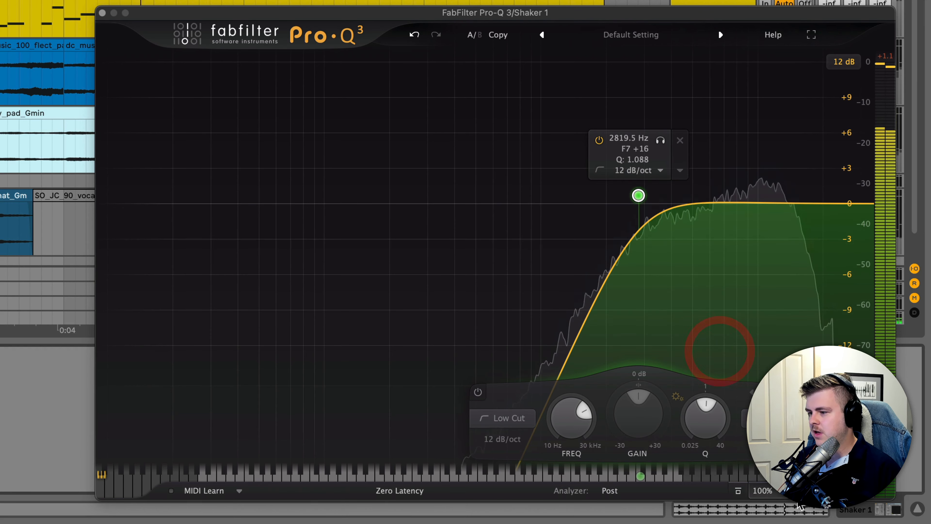
{"action": "key", "text": "space"}
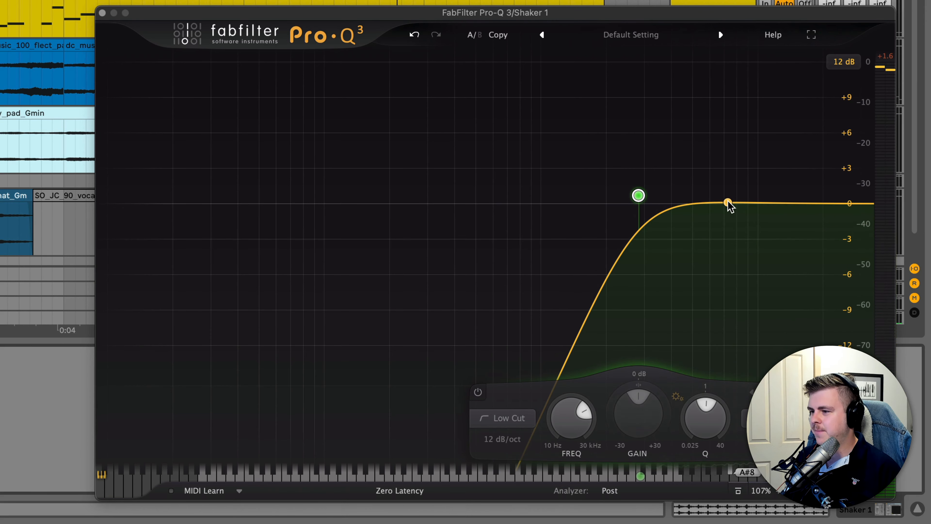
Add a bell boost of about +3 dB near 13 kHz to the shaker's EQ curve, and listen to the result
{"action": "left_click_drag", "start_coordinate": [722, 203], "coordinate": [784, 166]}
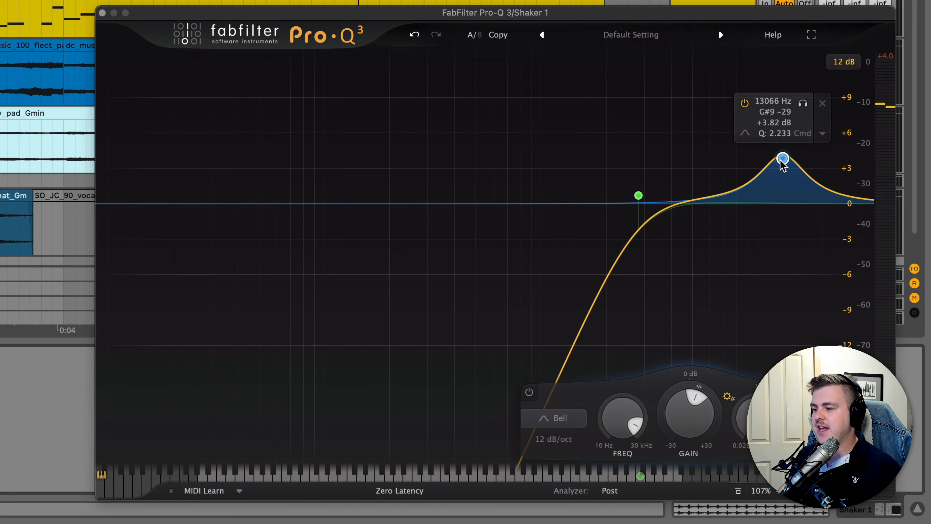
{"action": "left_click_drag", "start_coordinate": [783, 158], "coordinate": [780, 165]}
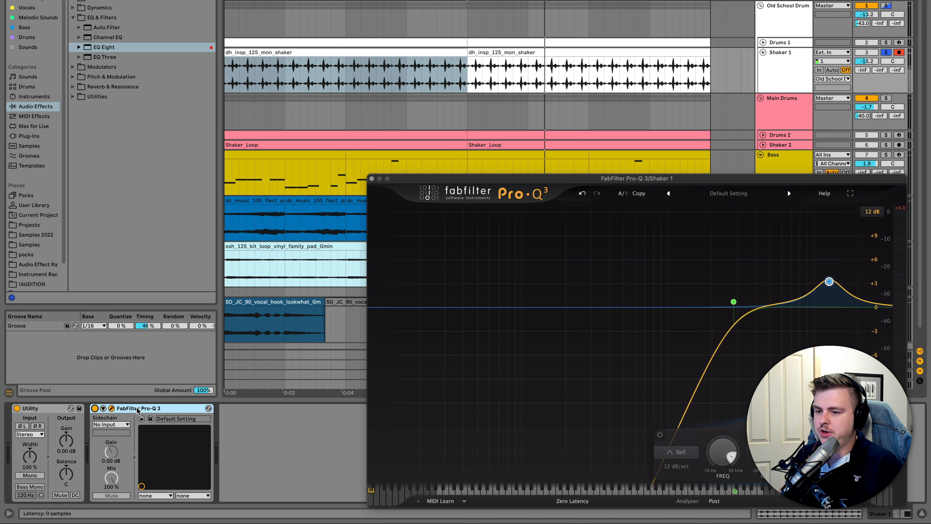
{"action": "key", "text": "space"}
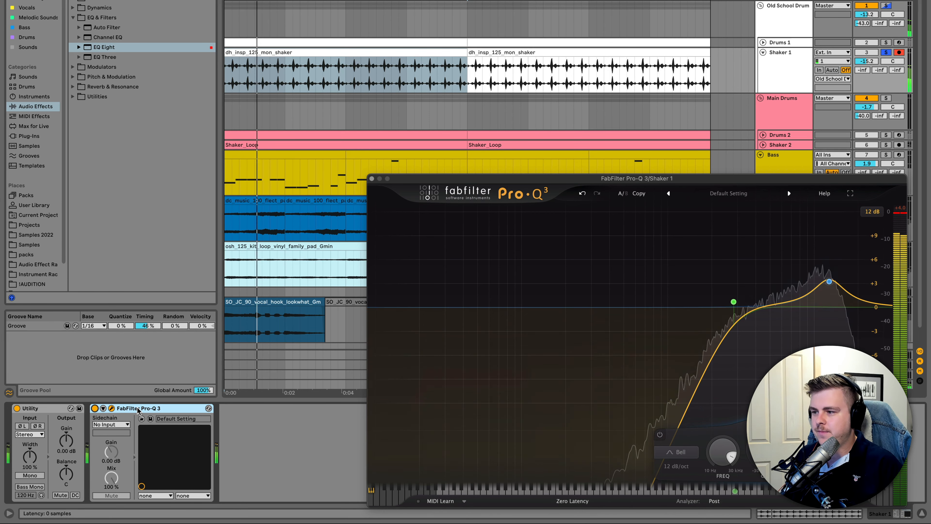
{"action": "key", "text": "space"}
Duplicate the Pro-Q 3 on Shaker 1 and bypass the duplicate
{"action": "left_click", "coordinate": [140, 408]}
{"action": "key", "text": "super+d"}
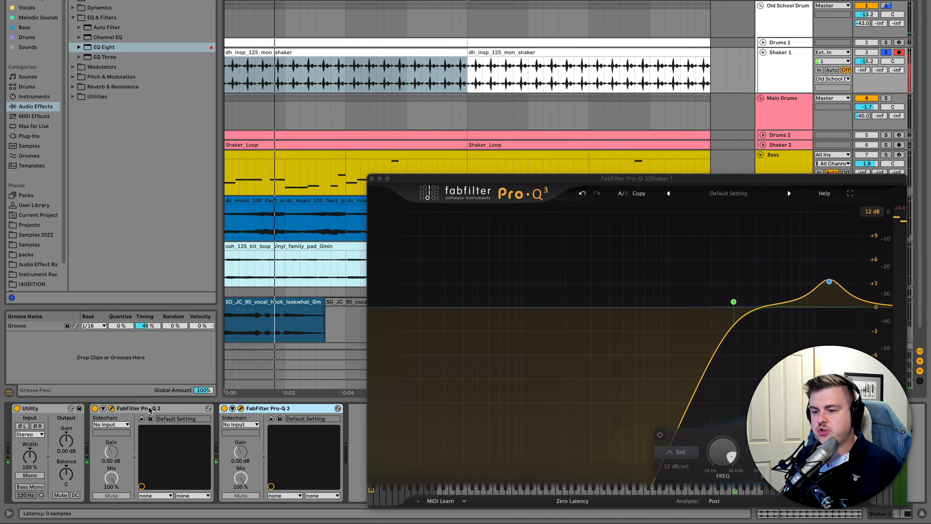
{"action": "left_click", "coordinate": [224, 408]}
{"action": "left_click", "coordinate": [254, 407]}
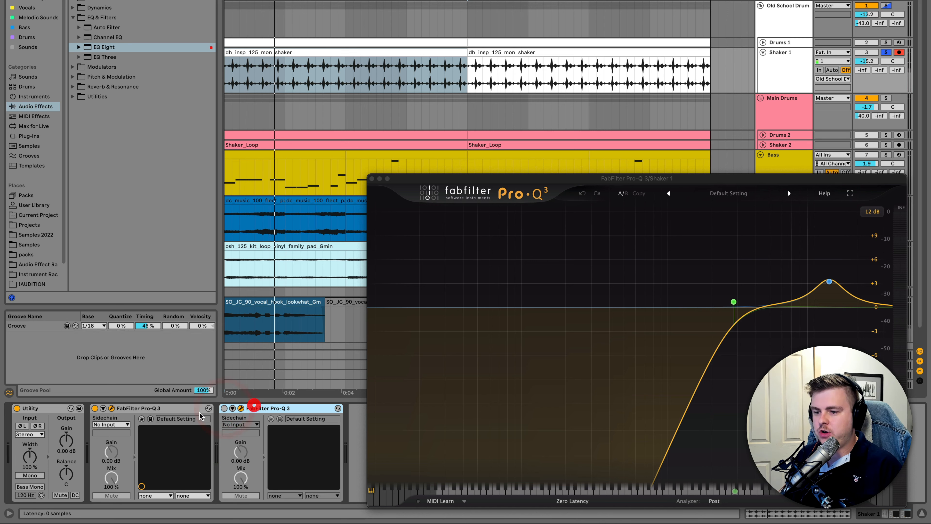
Undo the edits in the first Pro-Q 3 back to its earlier five-band curve, and bypass that device
{"action": "left_click", "coordinate": [145, 408]}
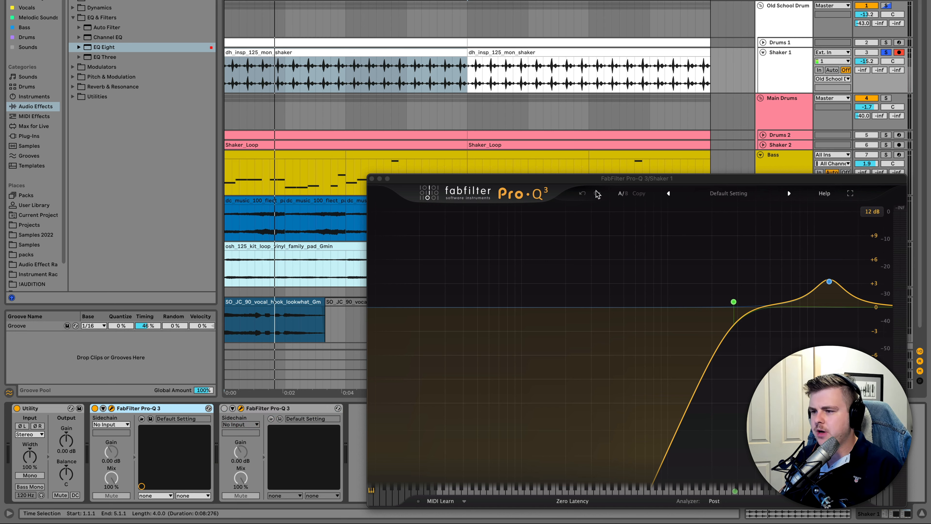
{"action": "left_click", "coordinate": [589, 181]}
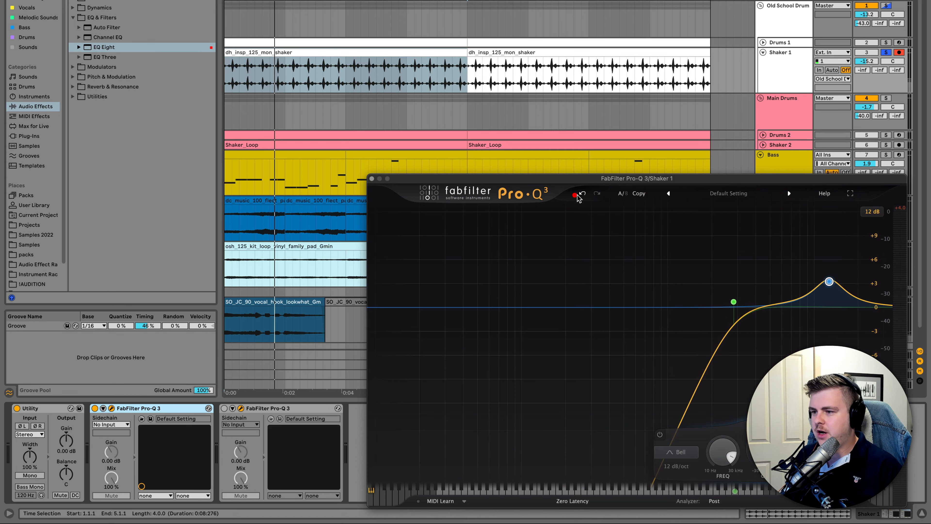
{"action": "left_click", "coordinate": [580, 195]}
{"action": "left_click", "coordinate": [579, 195]}
{"action": "left_click", "coordinate": [579, 195]}
{"action": "left_click", "coordinate": [580, 195]}
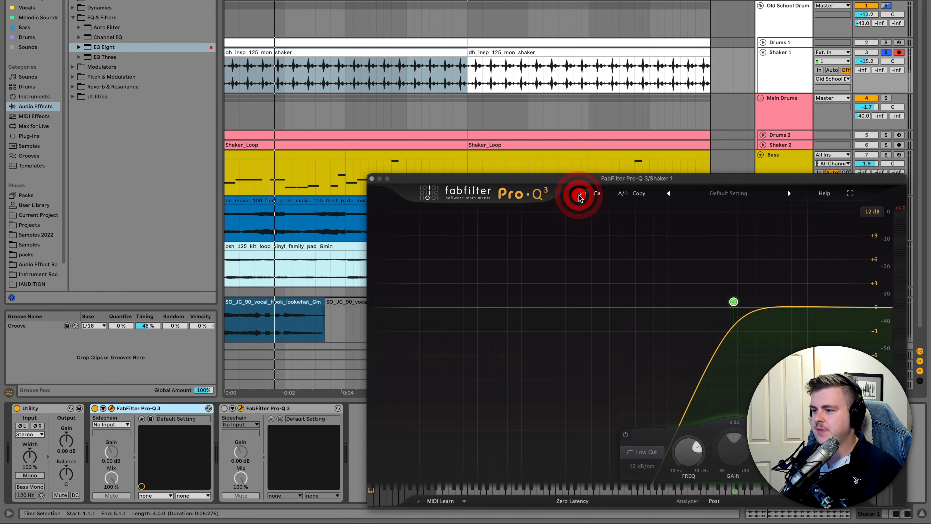
{"action": "left_click", "coordinate": [580, 195]}
{"action": "left_click", "coordinate": [580, 196]}
{"action": "left_click", "coordinate": [597, 194]}
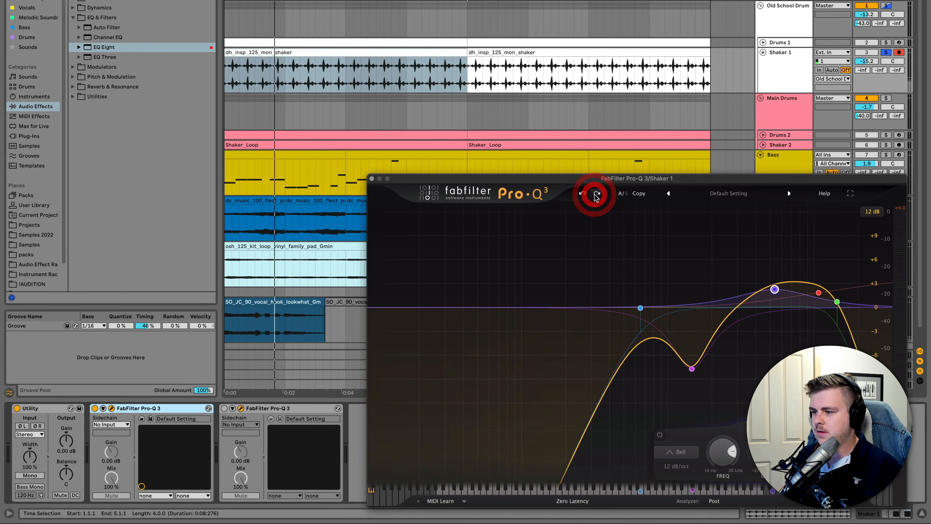
{"action": "left_click", "coordinate": [95, 409]}
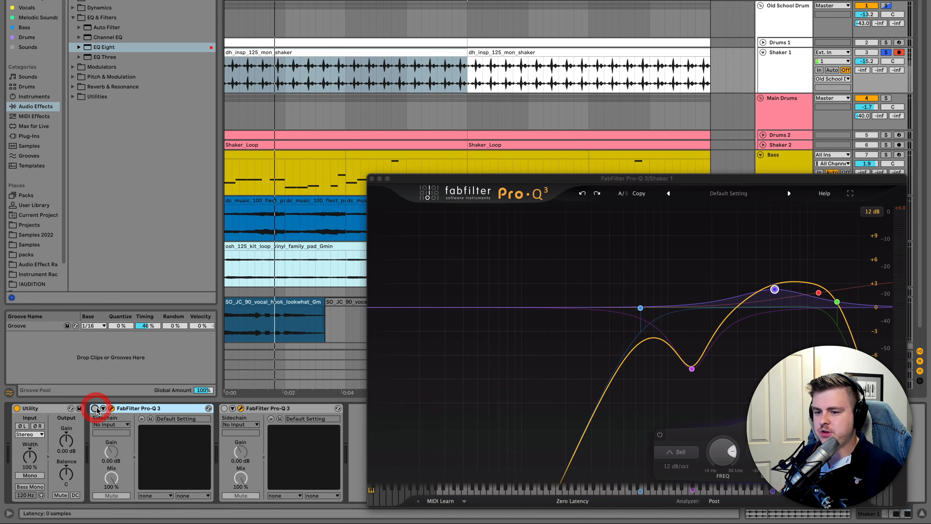
Play Shaker 1 and compare its elaborate and simple Pro-Q 3 curves by switching each device on and off
{"action": "left_click", "coordinate": [95, 408]}
{"action": "key", "text": "space"}
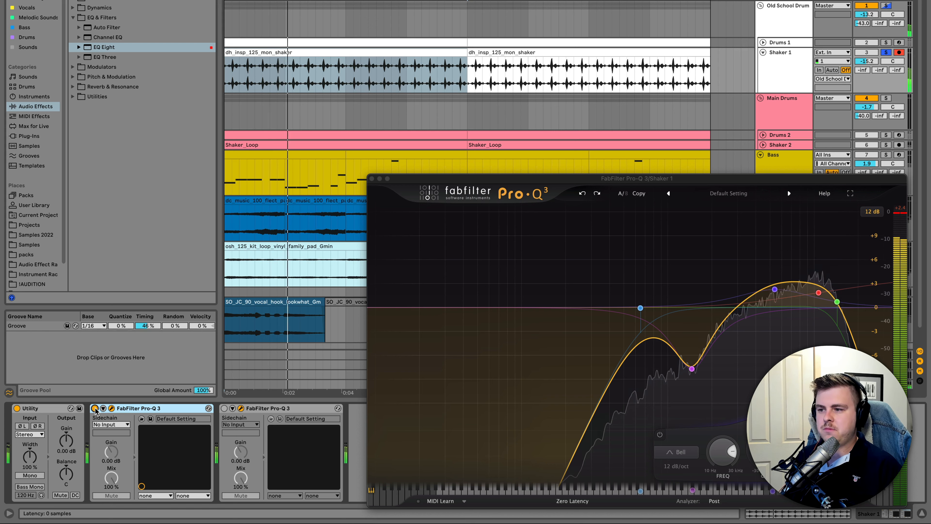
{"action": "left_click", "coordinate": [95, 408]}
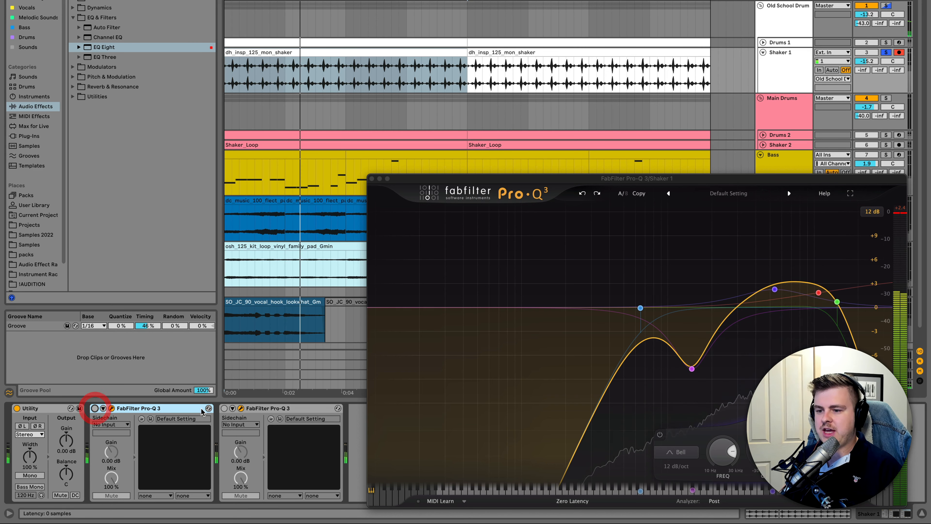
{"action": "left_click", "coordinate": [224, 409]}
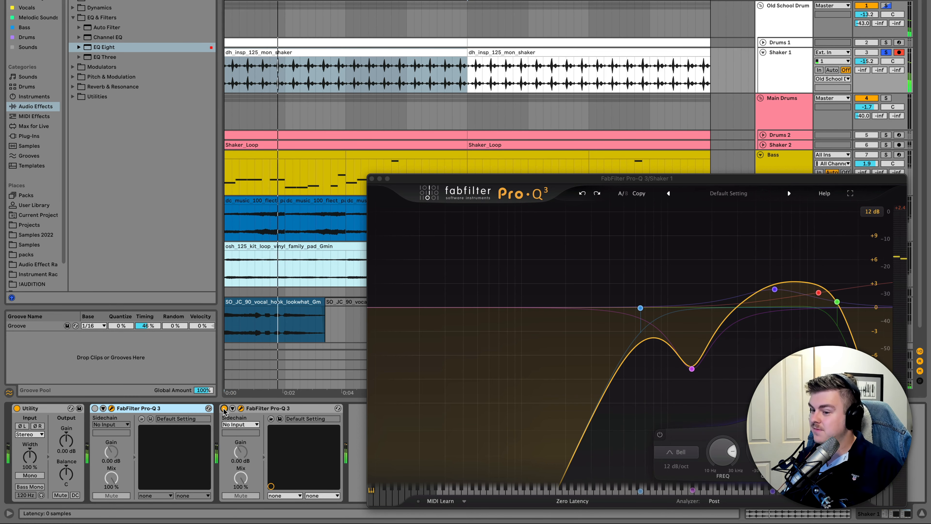
{"action": "left_click", "coordinate": [224, 408]}
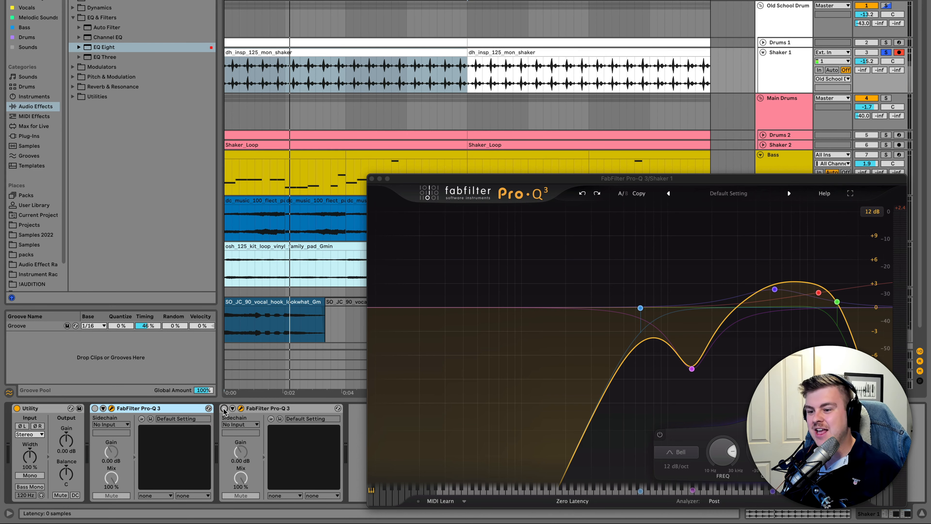
{"action": "left_click", "coordinate": [241, 409]}
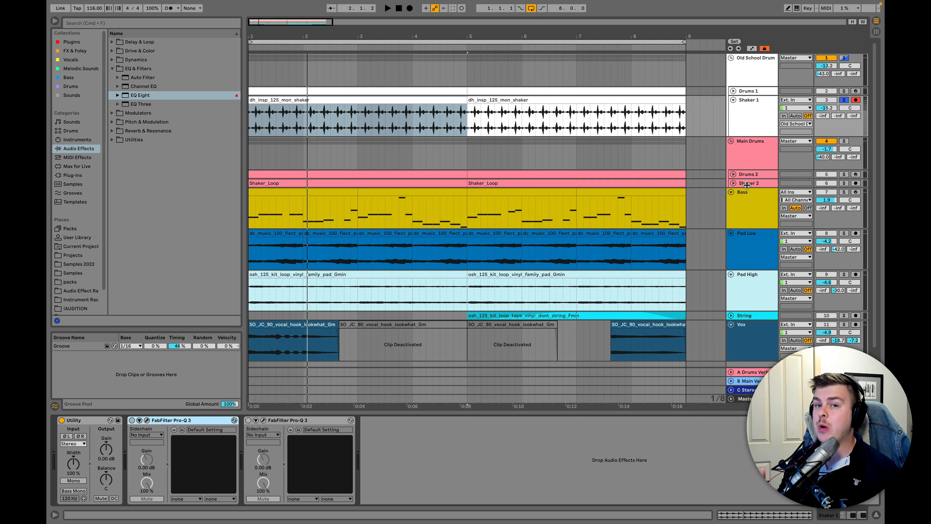
Add a Glue Compressor after the Pro-Q 3 on the fd_kick_beef pad of Drums 2
{"action": "left_click", "coordinate": [732, 175]}
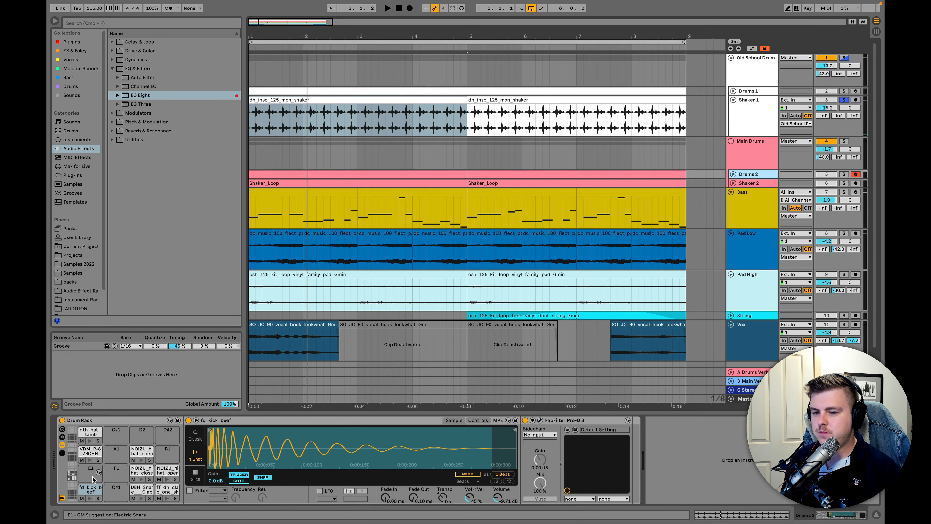
{"action": "left_click", "coordinate": [90, 489]}
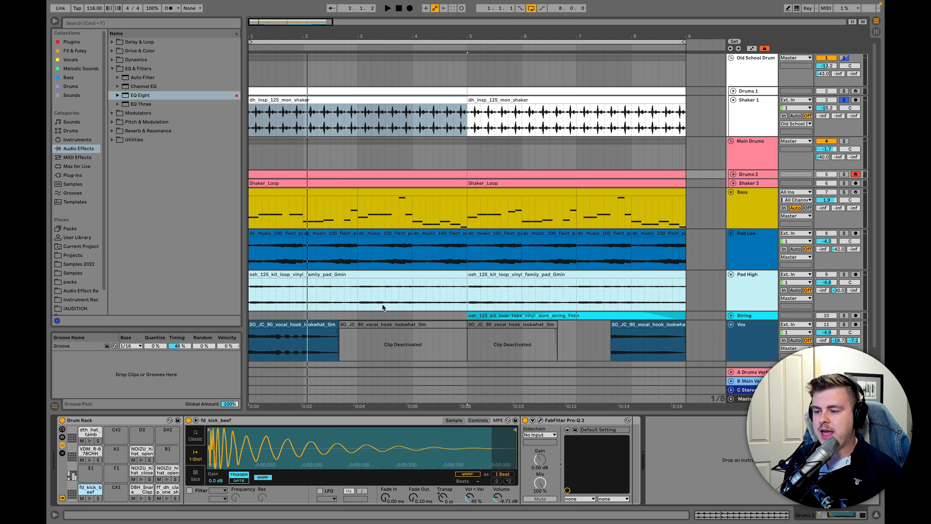
{"action": "left_click", "coordinate": [114, 60]}
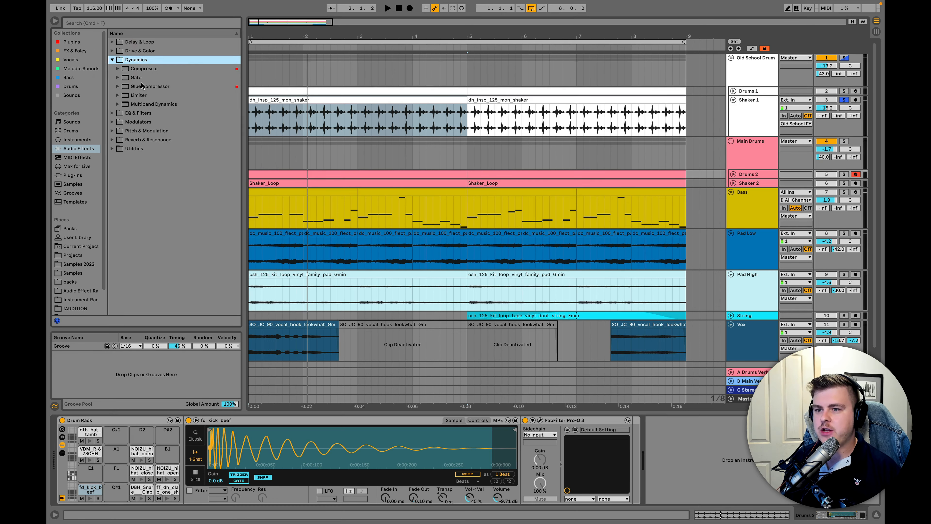
{"action": "mouse_move", "coordinate": [147, 86]}
{"action": "left_mouse_down"}
{"action": "mouse_move", "coordinate": [572, 433]}
{"action": "mouse_move", "coordinate": [629, 442]}
{"action": "left_mouse_up"}
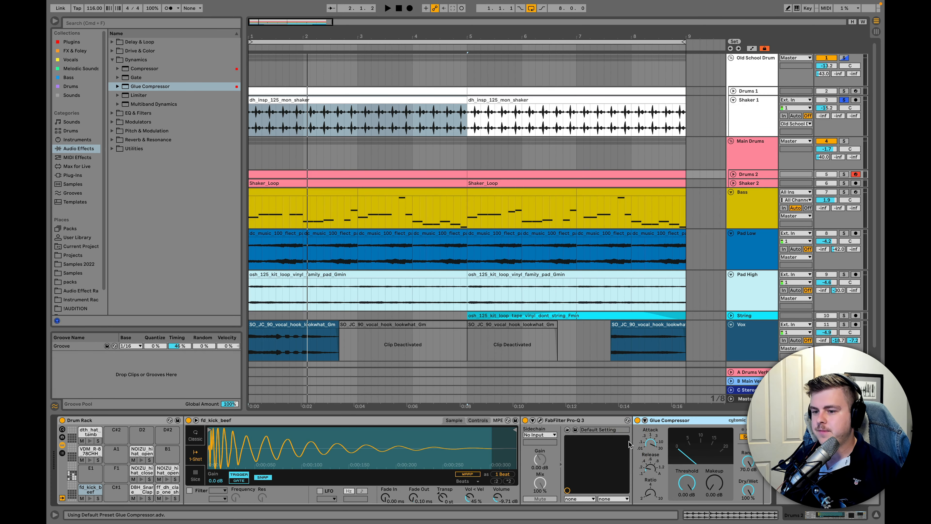
Start playback with the fd_kick_beef pad and the Drums 2 track soloed
{"action": "left_click", "coordinate": [98, 498]}
{"action": "key", "text": "space"}
{"action": "left_click", "coordinate": [844, 175]}
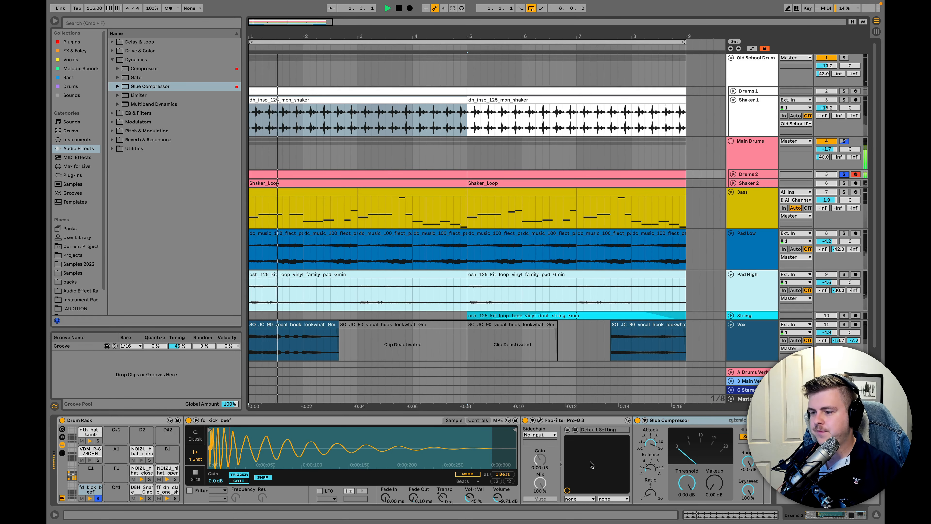
Boost the 86.91 Hz band in the kick's Pro-Q 3 to +3.48 dB and compare it with the band bypassed
{"action": "left_click", "coordinate": [541, 420]}
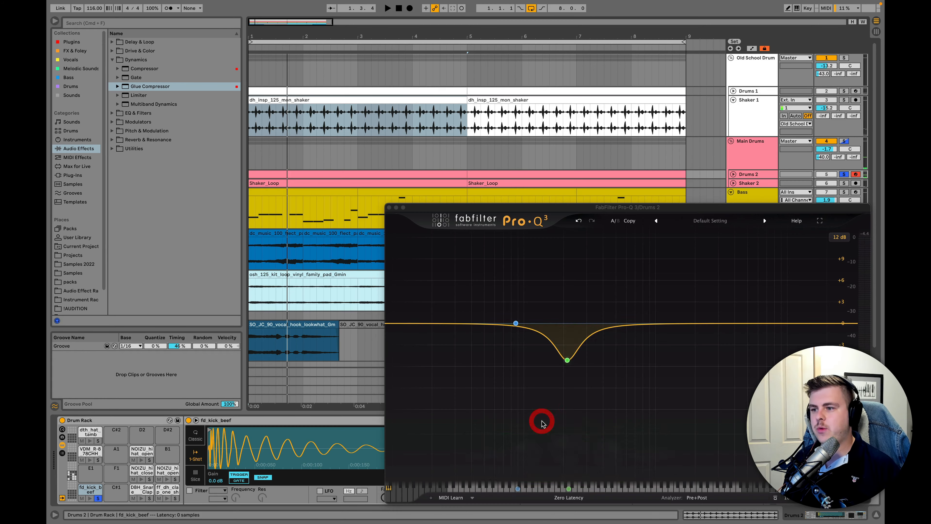
{"action": "left_click", "coordinate": [515, 324]}
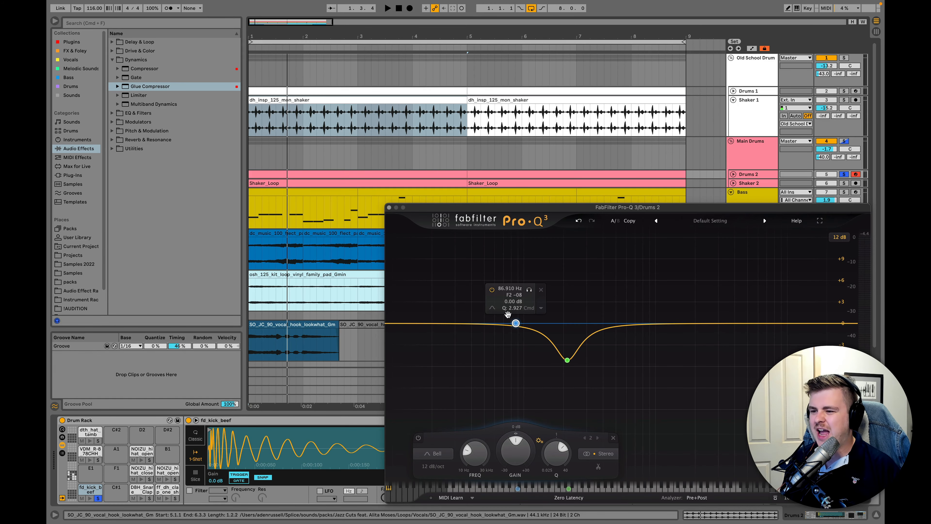
{"action": "mouse_move", "coordinate": [517, 445]}
{"action": "left_click_drag", "start_coordinate": [516, 445], "coordinate": [517, 462]}
{"action": "key", "text": "space"}
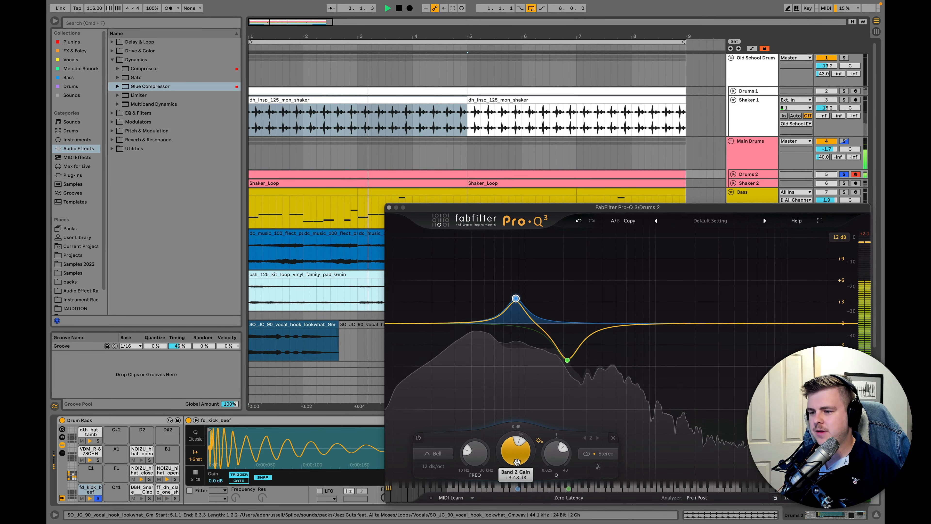
{"action": "left_click", "coordinate": [418, 438]}
{"action": "left_click", "coordinate": [418, 437]}
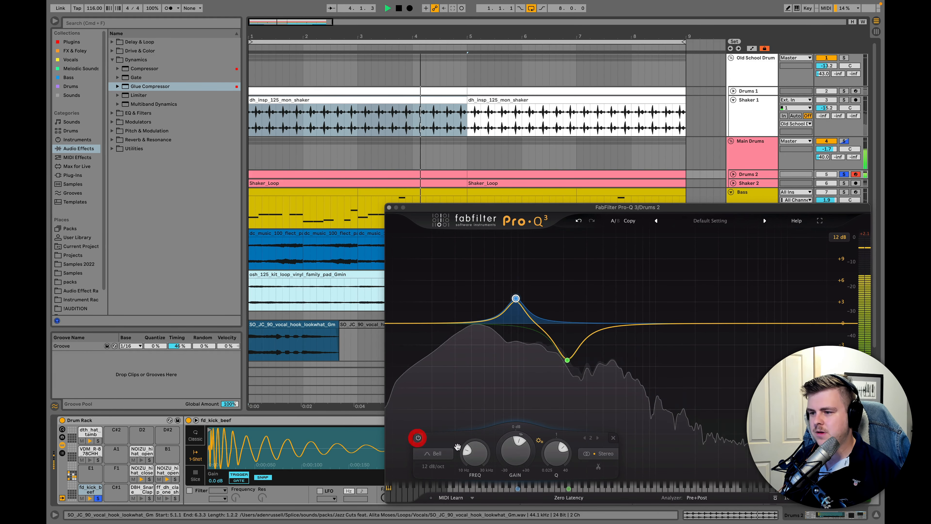
{"action": "left_click", "coordinate": [389, 208]}
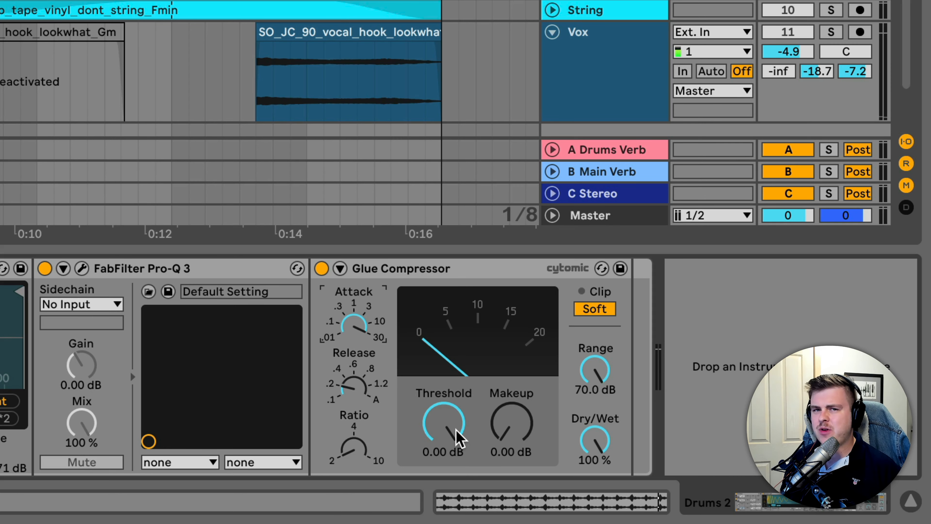
Set the kick's Glue Compressor ratio to 4 and lower its threshold to -19.4 dB
{"action": "left_click_drag", "start_coordinate": [460, 438], "coordinate": [460, 468]}
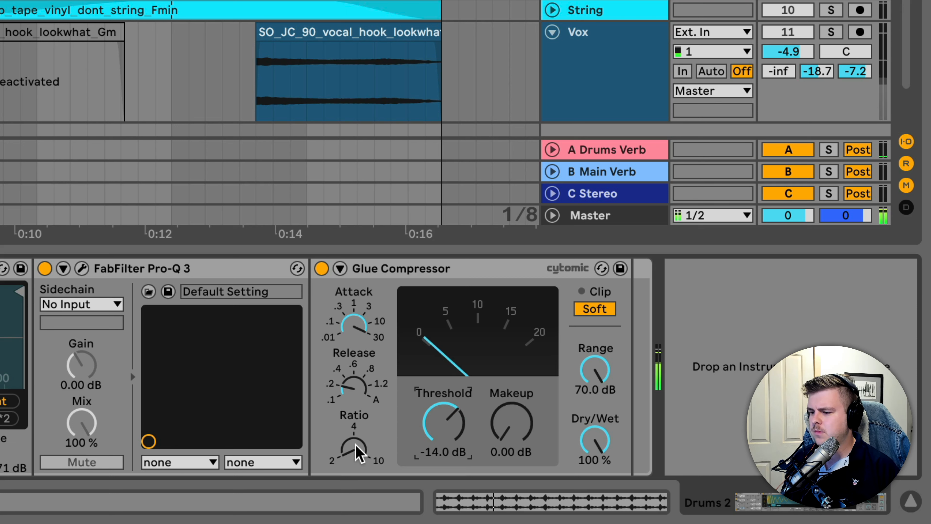
{"action": "left_click", "coordinate": [350, 448]}
{"action": "left_click_drag", "start_coordinate": [453, 441], "coordinate": [453, 459]}
Refine the Glue Compressor's makeup gain to 2.54 dB and threshold to -15.6 dB, comparing the kick with and without compression
{"action": "left_click", "coordinate": [511, 440]}
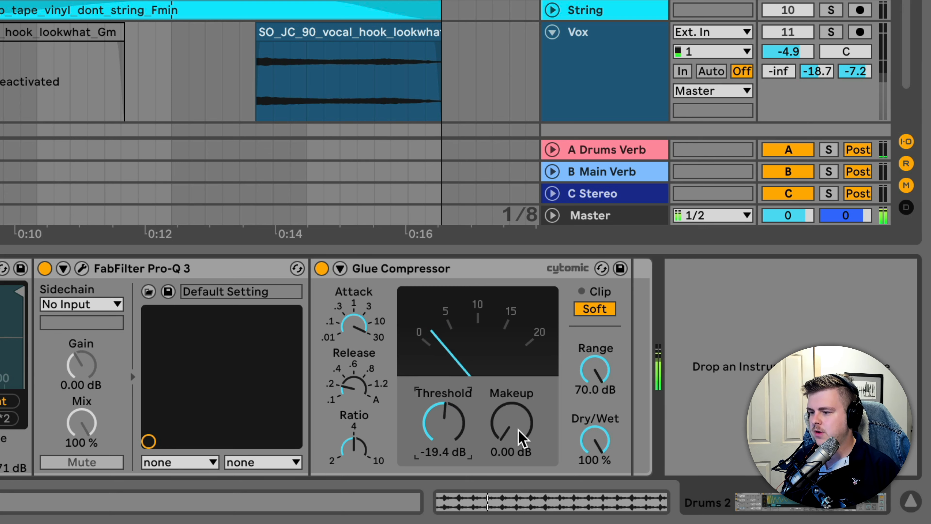
{"action": "mouse_move", "coordinate": [511, 441]}
{"action": "left_mouse_down"}
{"action": "mouse_move", "coordinate": [512, 421]}
{"action": "mouse_move", "coordinate": [465, 422]}
{"action": "mouse_move", "coordinate": [512, 426]}
{"action": "left_mouse_up"}
{"action": "left_click", "coordinate": [465, 429]}
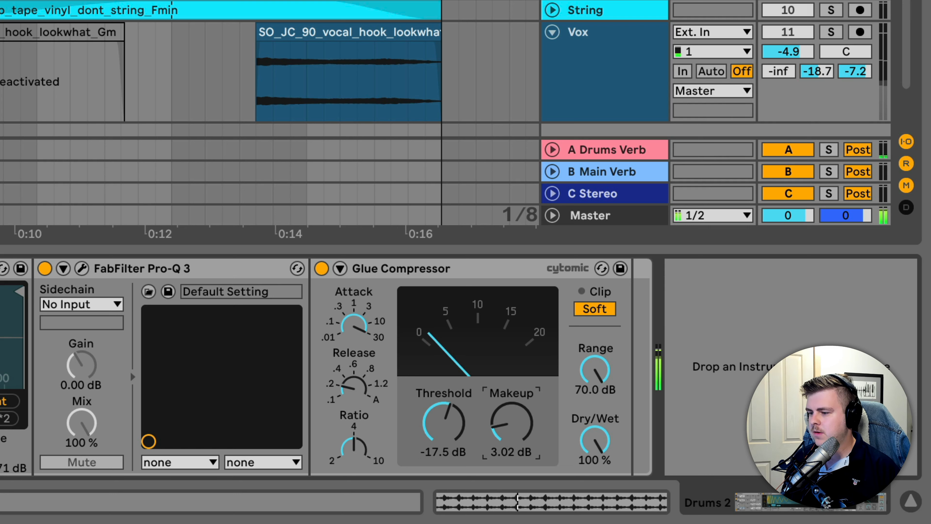
{"action": "left_click_drag", "start_coordinate": [444, 422], "coordinate": [443, 418]}
{"action": "left_click", "coordinate": [512, 422]}
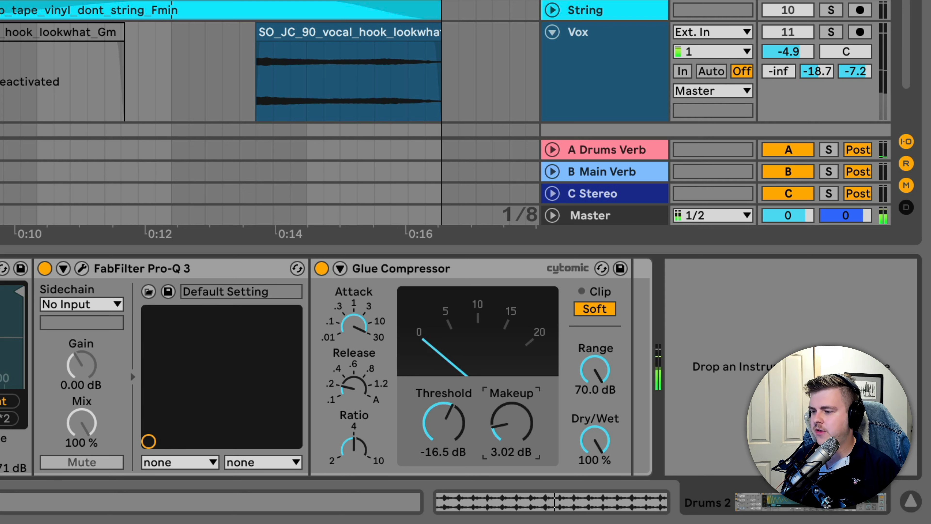
{"action": "left_click_drag", "start_coordinate": [512, 422], "coordinate": [511, 426]}
{"action": "left_click_drag", "start_coordinate": [443, 434], "coordinate": [444, 432]}
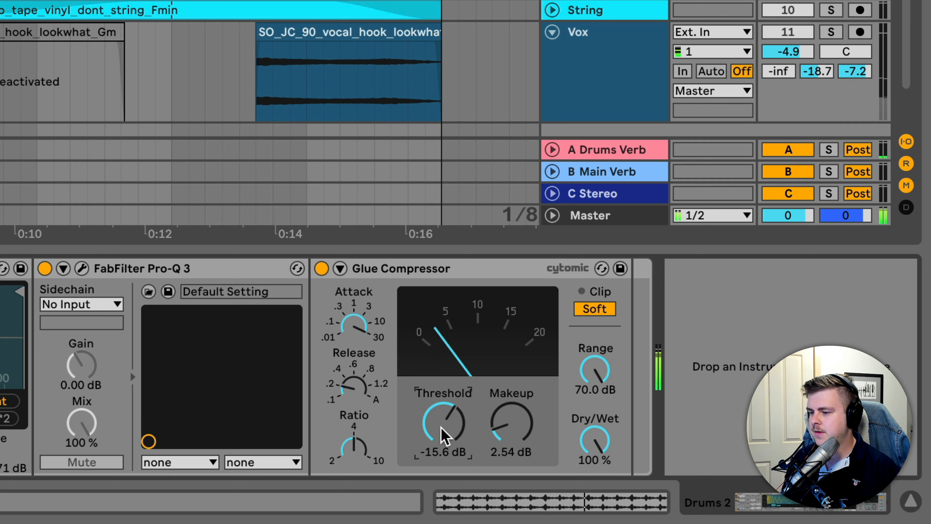
{"action": "left_click", "coordinate": [320, 268]}
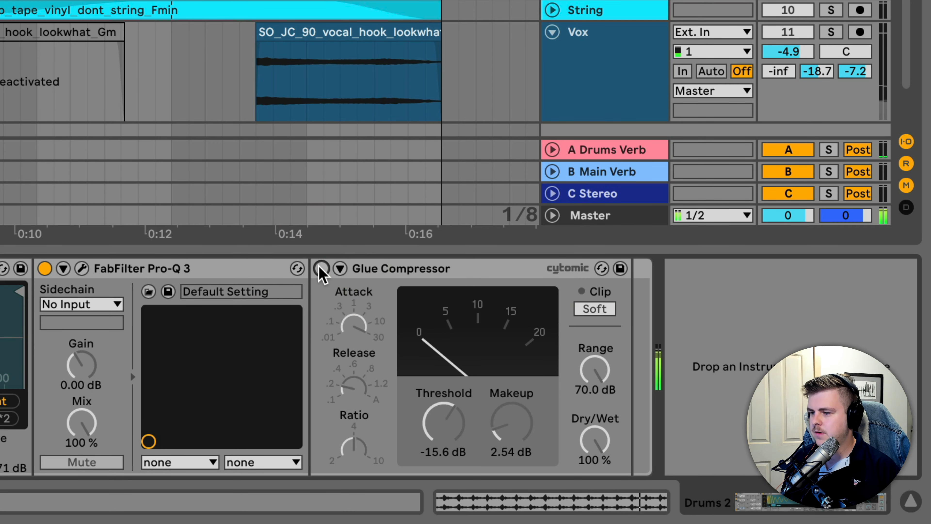
{"action": "left_click", "coordinate": [320, 269]}
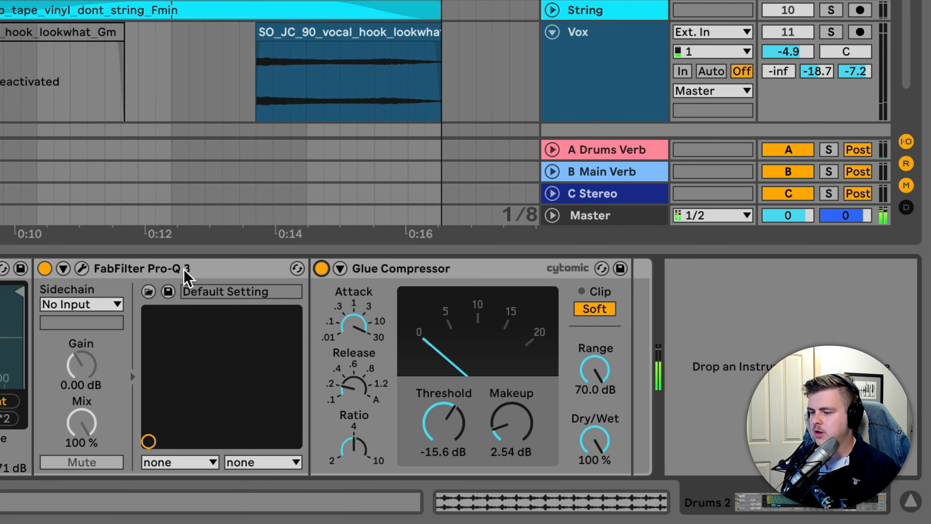
Reduce the 86.91 Hz boost in the kick's Pro-Q 3 to +3.05 dB
{"action": "left_click", "coordinate": [82, 268]}
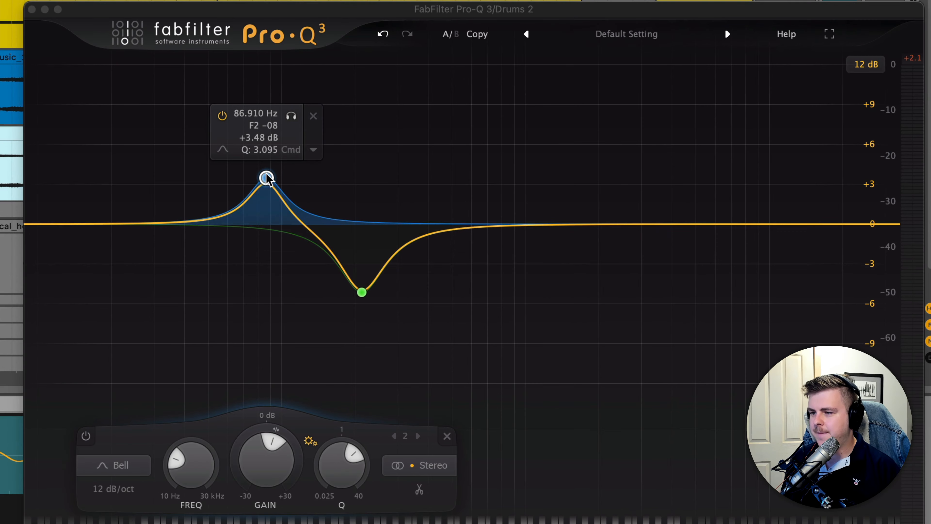
{"action": "left_click", "coordinate": [266, 178]}
{"action": "left_click_drag", "start_coordinate": [266, 463], "coordinate": [266, 475]}
{"action": "left_click", "coordinate": [31, 10]}
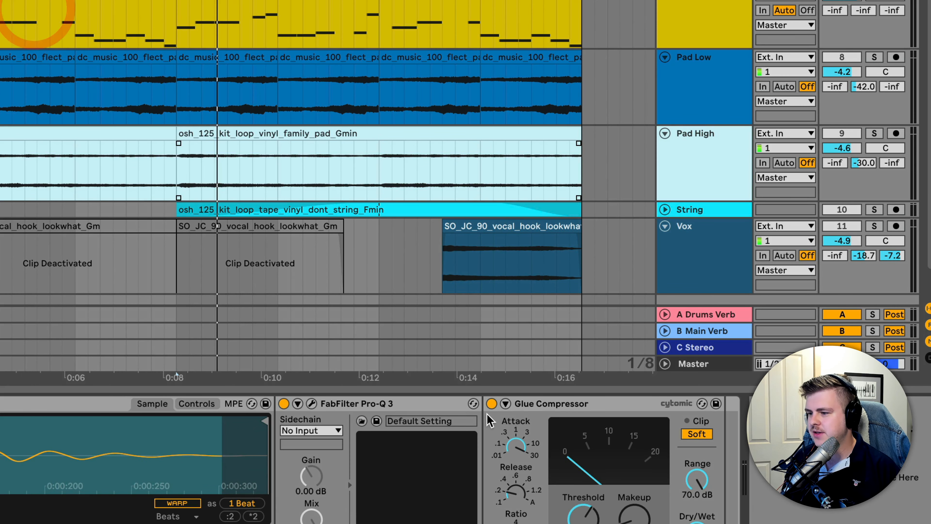
Compare the kick with its Pro-Q 3 bypassed and active, repeat for the 86.91 Hz band alone, and stop playback
{"action": "left_click", "coordinate": [285, 405]}
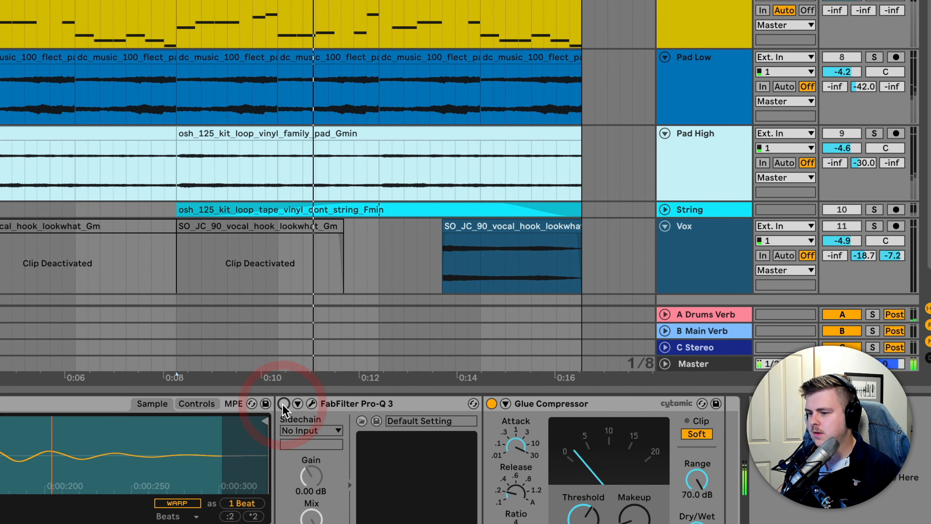
{"action": "left_click", "coordinate": [287, 405]}
{"action": "left_click", "coordinate": [312, 403]}
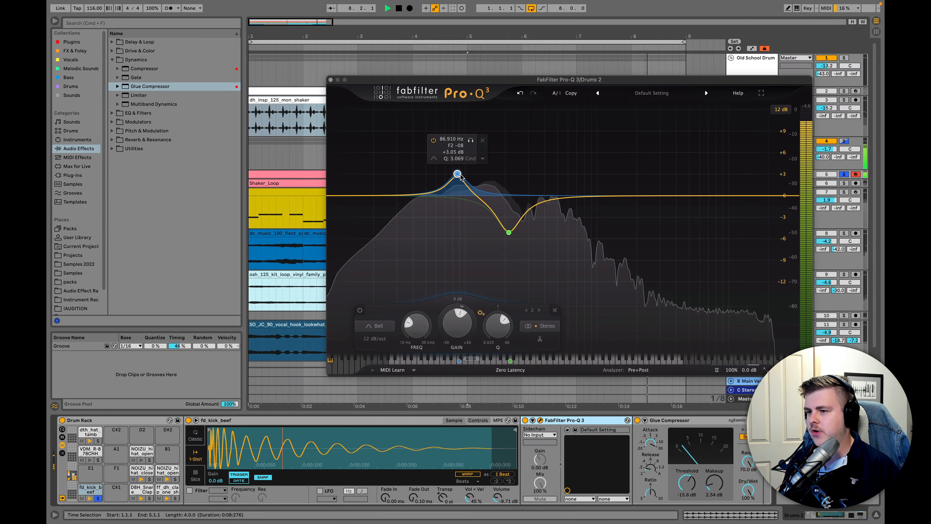
{"action": "left_click", "coordinate": [433, 141]}
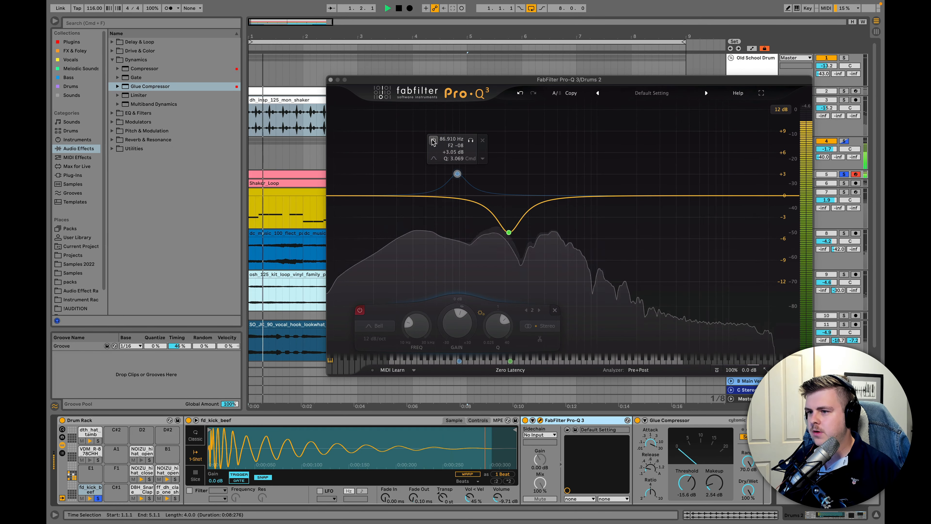
{"action": "left_click", "coordinate": [433, 141]}
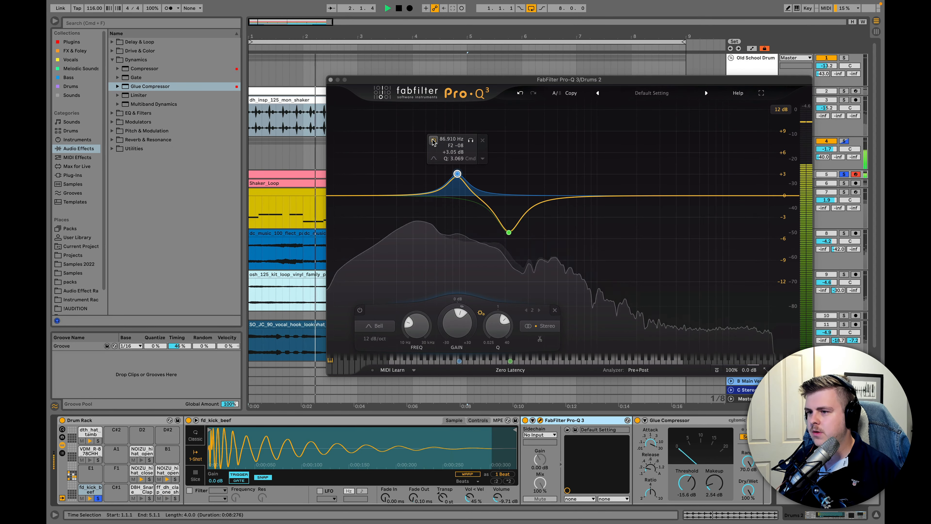
{"action": "left_click", "coordinate": [330, 80]}
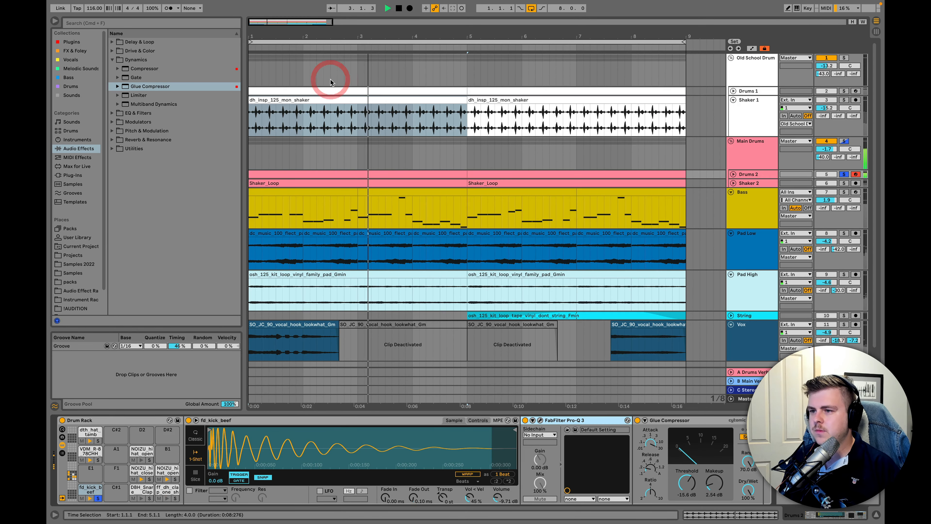
{"action": "key", "text": "space"}
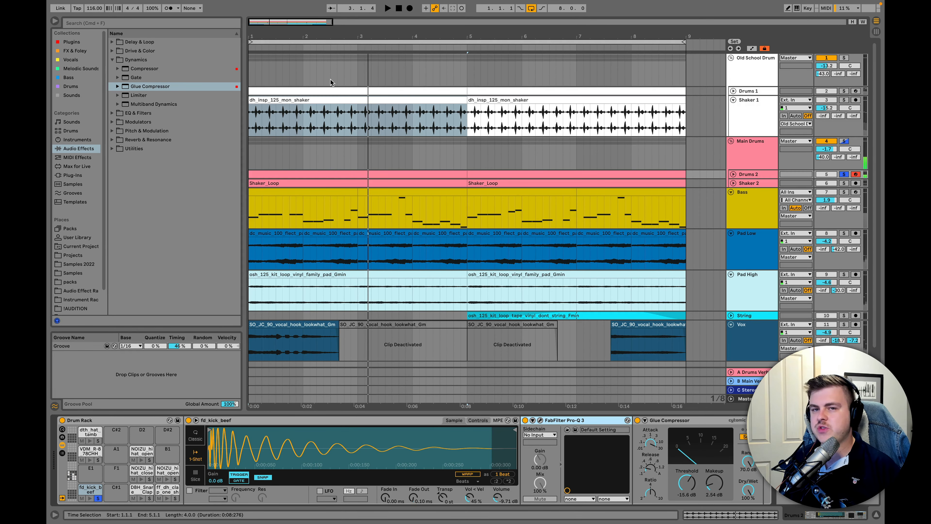
{"action": "left_click", "coordinate": [697, 420]}
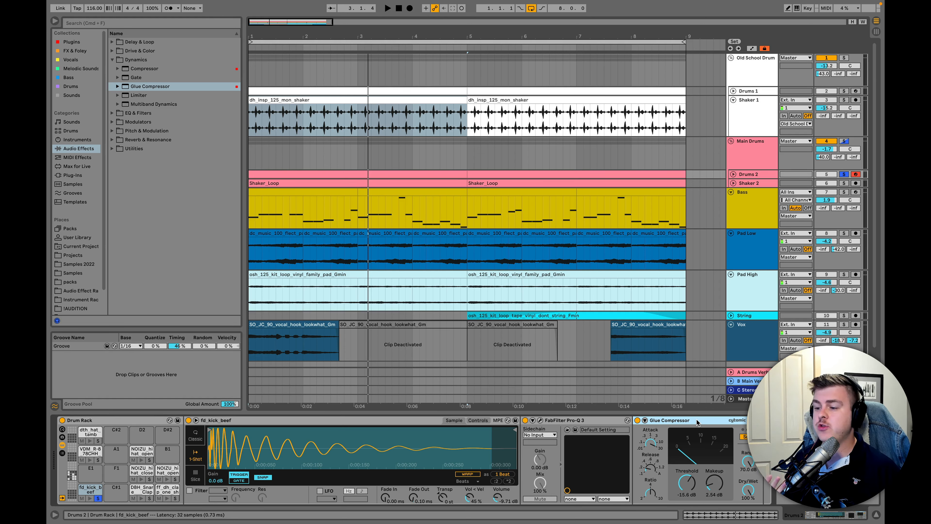
{"action": "left_click", "coordinate": [540, 420]}
{"action": "mouse_move", "coordinate": [521, 201]}
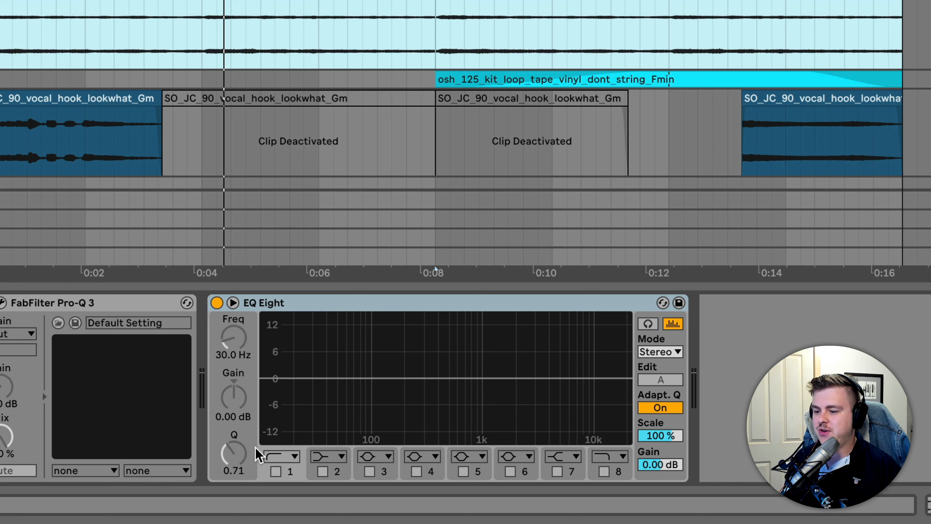
Enable band 1 of EQ Eight as a steep x4 low cut and raise its cutoff frequency above 30 Hz
{"action": "left_click", "coordinate": [275, 471]}
{"action": "left_click", "coordinate": [279, 455]}
{"action": "left_click", "coordinate": [275, 338]}
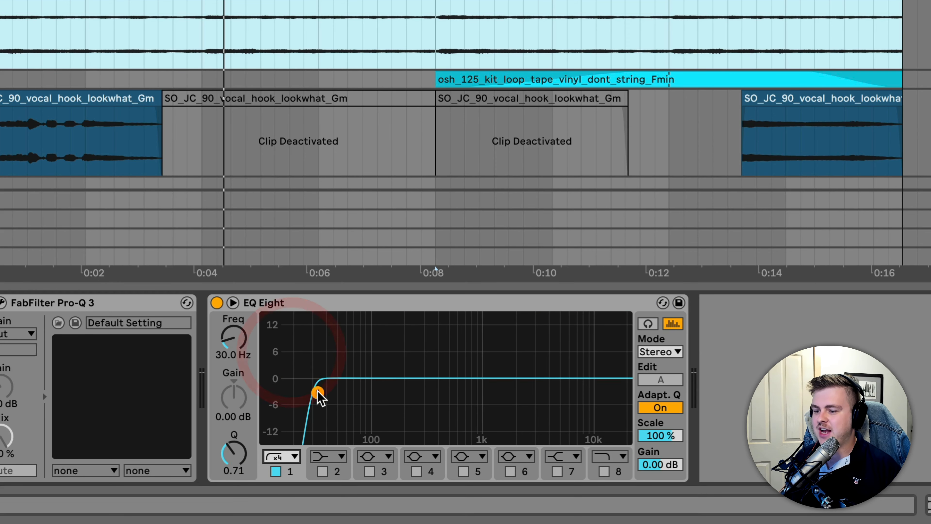
{"action": "left_click_drag", "start_coordinate": [318, 392], "coordinate": [402, 393]}
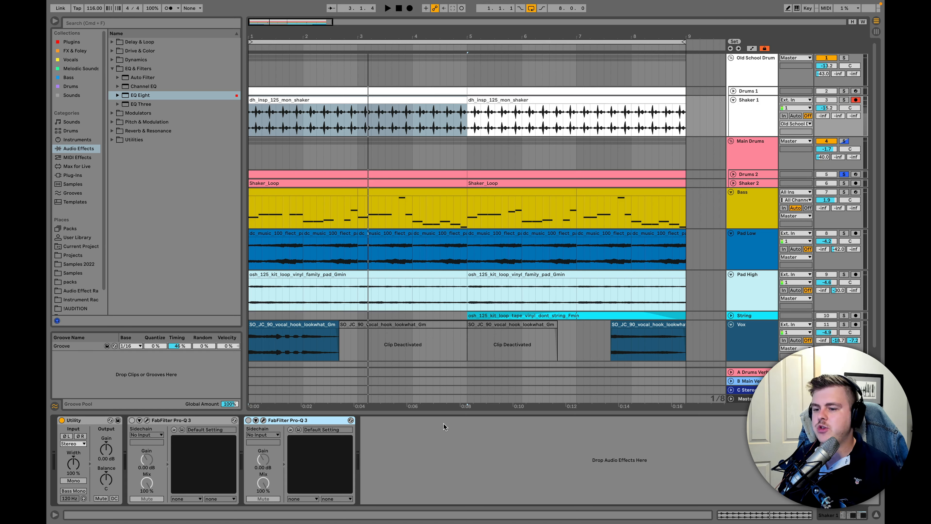
Open the Pad High track's Pro-Q 3 and audition the soloed pad with the low-cut EQ active and bypassed
{"action": "left_click", "coordinate": [751, 287]}
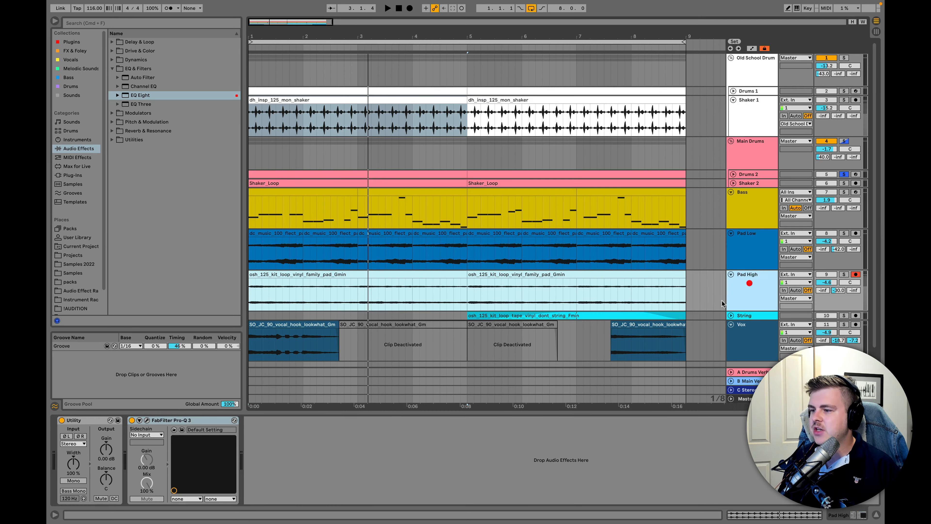
{"action": "left_click", "coordinate": [147, 420]}
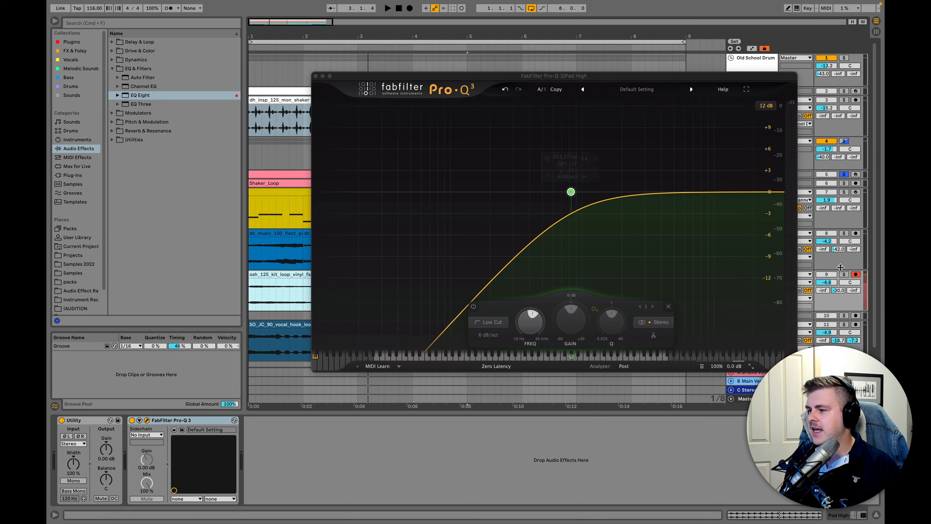
{"action": "left_click", "coordinate": [272, 273]}
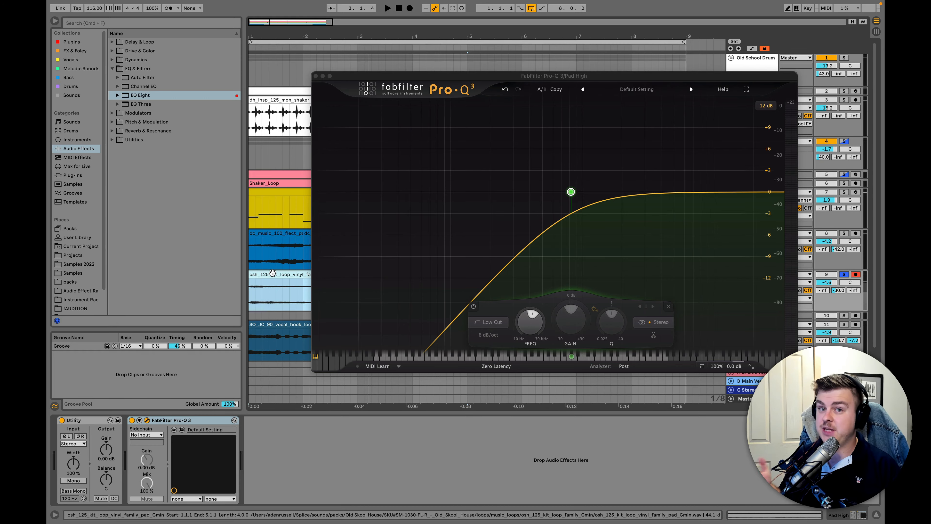
{"action": "key", "text": "space"}
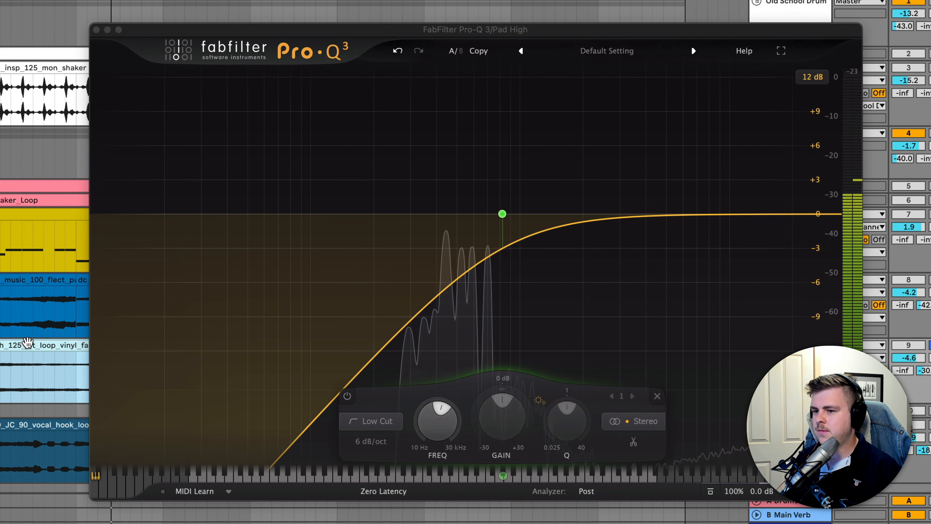
{"action": "key", "text": "space"}
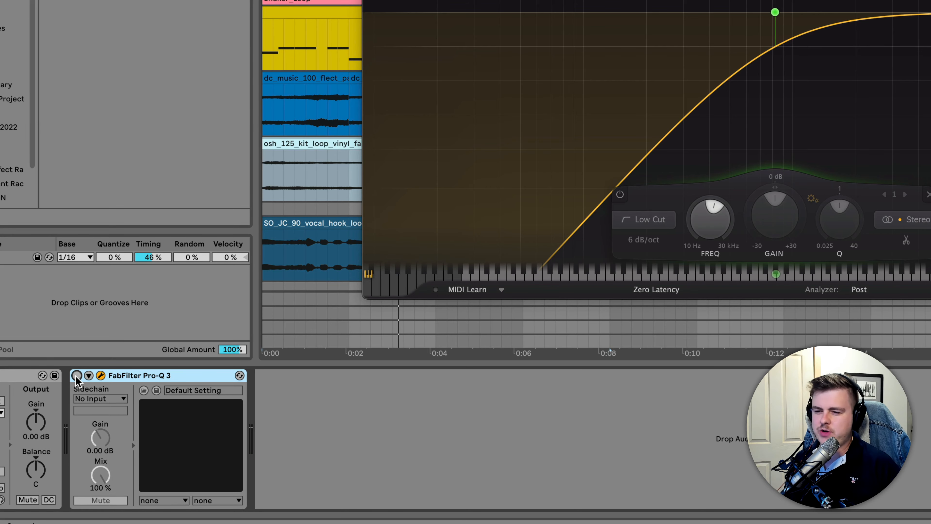
{"action": "left_click", "coordinate": [100, 375]}
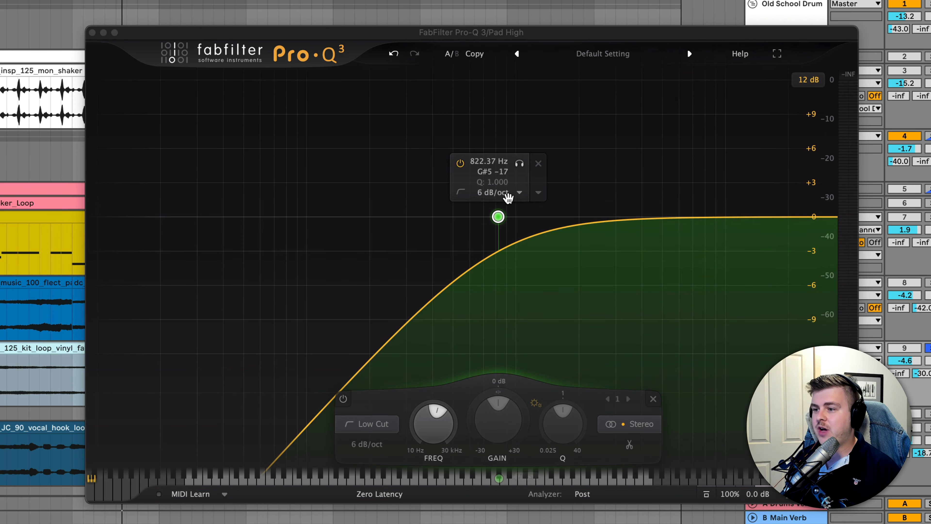
Try a steeper 48 dB/oct low cut on the Pad High, with the cutoff lowered to 489.59 Hz, and audition the pad
{"action": "left_click", "coordinate": [507, 193]}
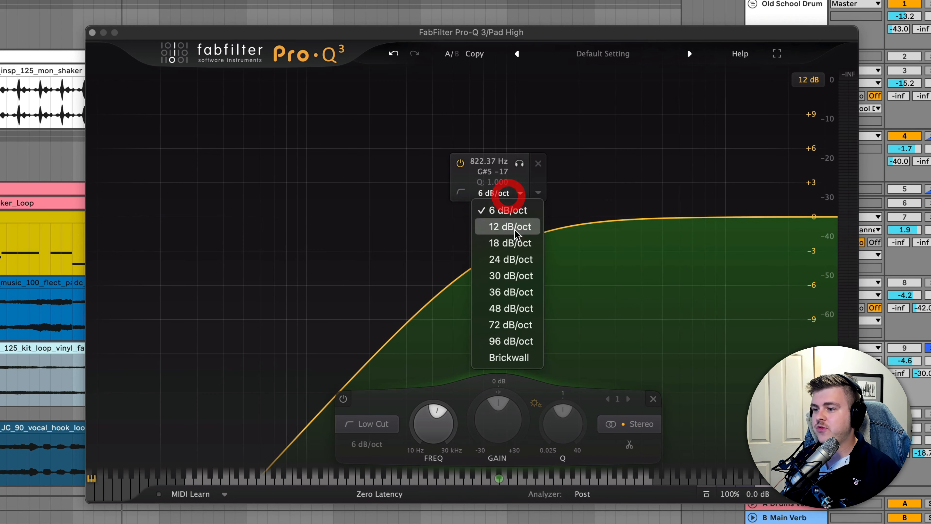
{"action": "left_click", "coordinate": [505, 308]}
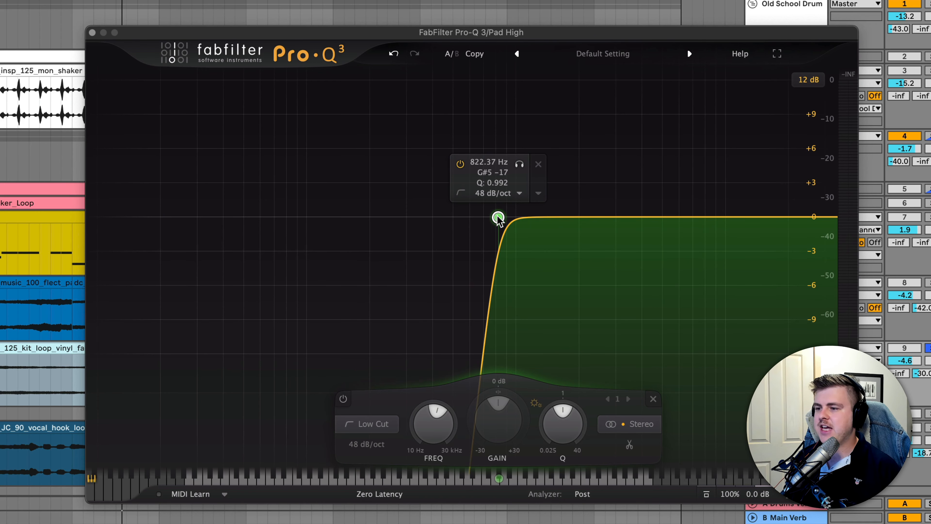
{"action": "left_click_drag", "start_coordinate": [498, 217], "coordinate": [451, 220]}
{"action": "left_click", "coordinate": [15, 351]}
{"action": "key", "text": "space"}
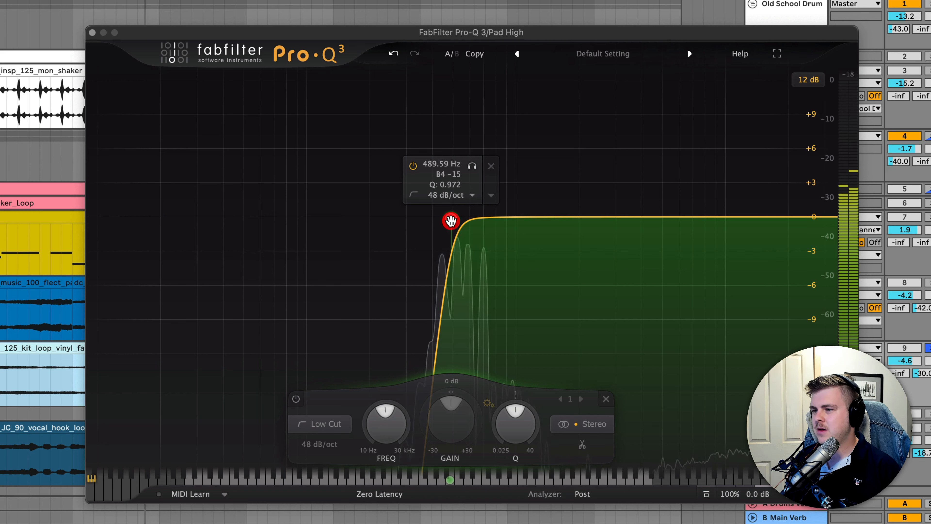
{"action": "key", "text": "space"}
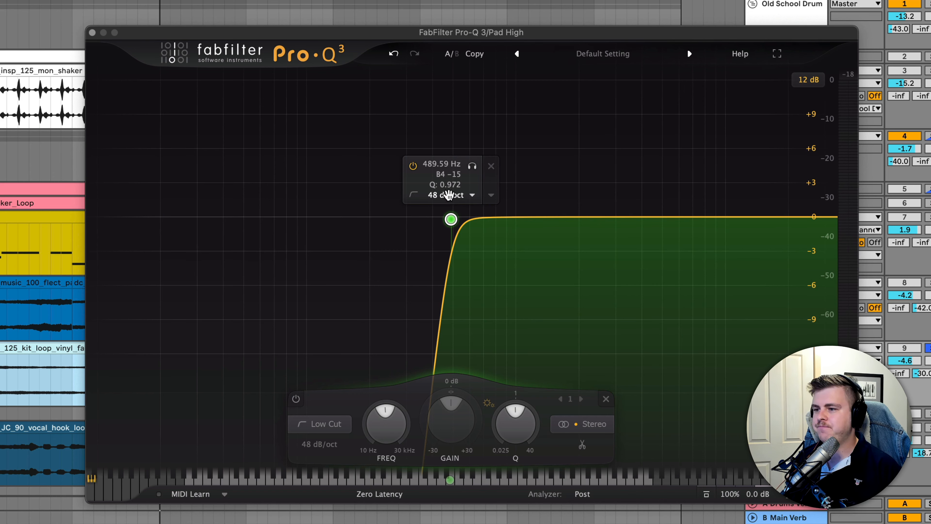
{"action": "mouse_move", "coordinate": [449, 197]}
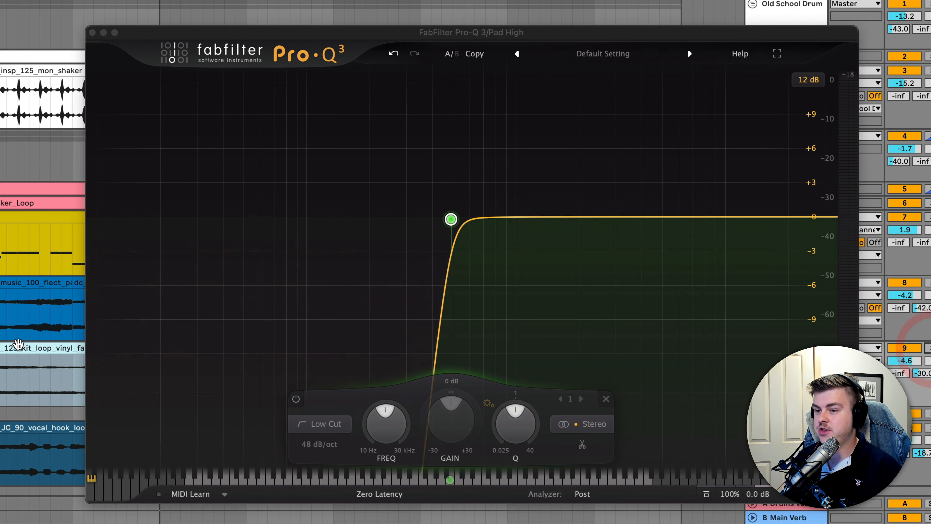
{"action": "mouse_move", "coordinate": [448, 218]}
During playback, set the Pad High's low-cut slope to 6 dB/oct and move its cutoff back up after trying 278.47 Hz
{"action": "key", "text": "space"}
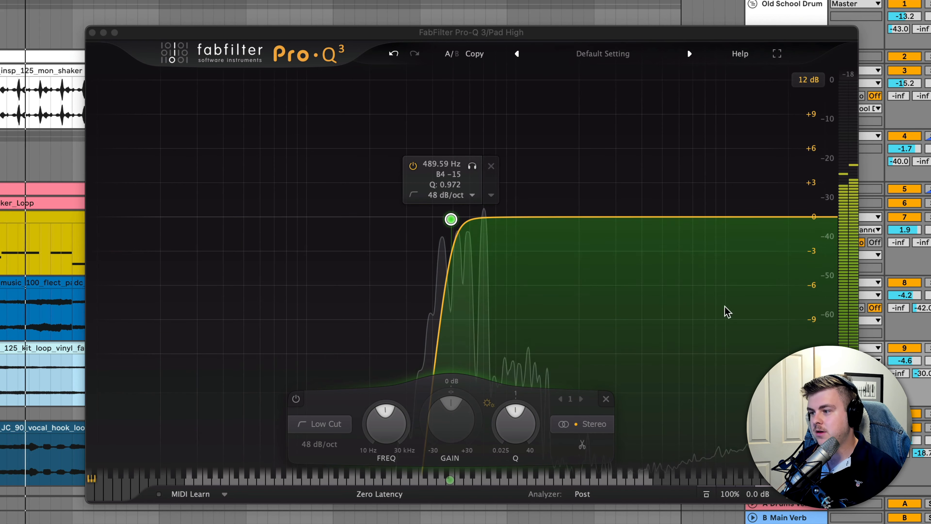
{"action": "left_click_drag", "start_coordinate": [450, 219], "coordinate": [398, 220]}
{"action": "left_click", "coordinate": [400, 198]}
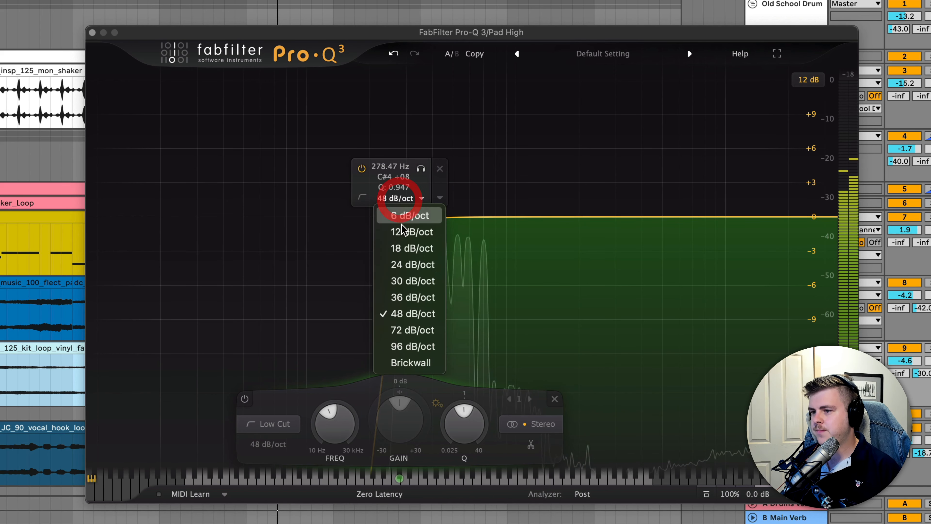
{"action": "left_click", "coordinate": [401, 216]}
{"action": "left_click_drag", "start_coordinate": [398, 219], "coordinate": [476, 221]}
{"action": "key", "text": "space"}
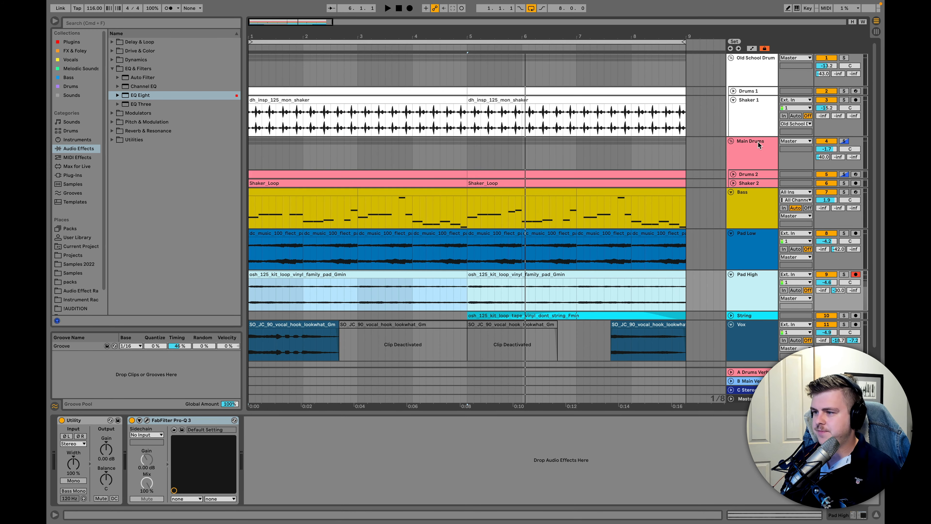
Open the Main Drums Pro-Q 3 and activate its high shelf at 2111.2 Hz with a +3.42 dB boost
{"action": "left_click", "coordinate": [758, 145]}
{"action": "left_click", "coordinate": [76, 420]}
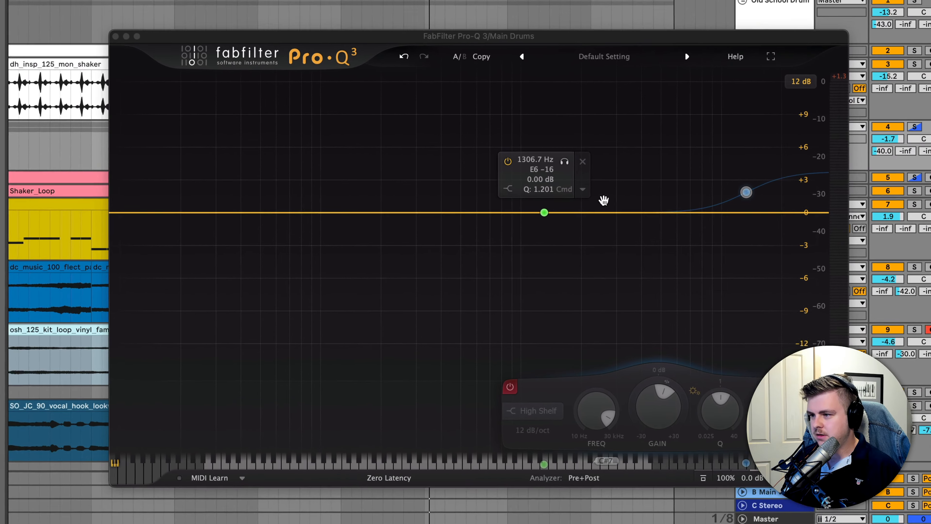
{"action": "left_click", "coordinate": [671, 164]}
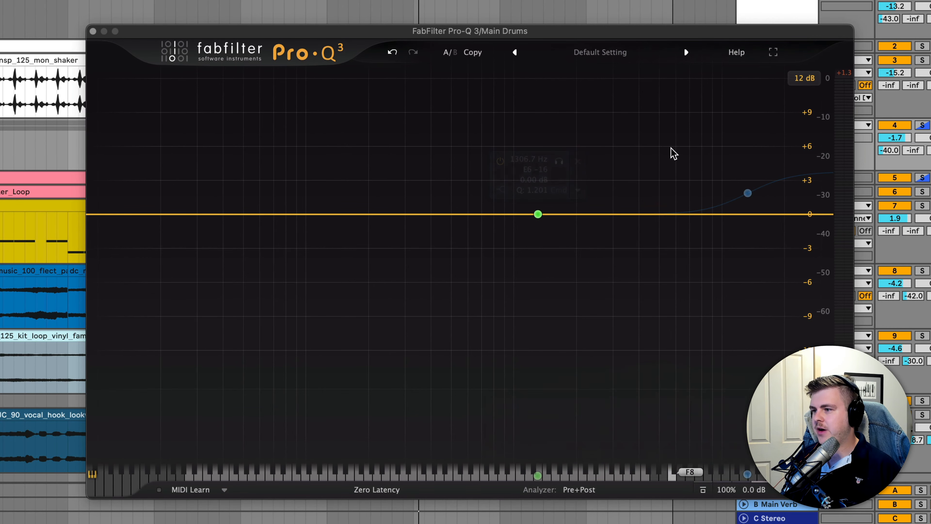
{"action": "left_click_drag", "start_coordinate": [671, 149], "coordinate": [708, 148]}
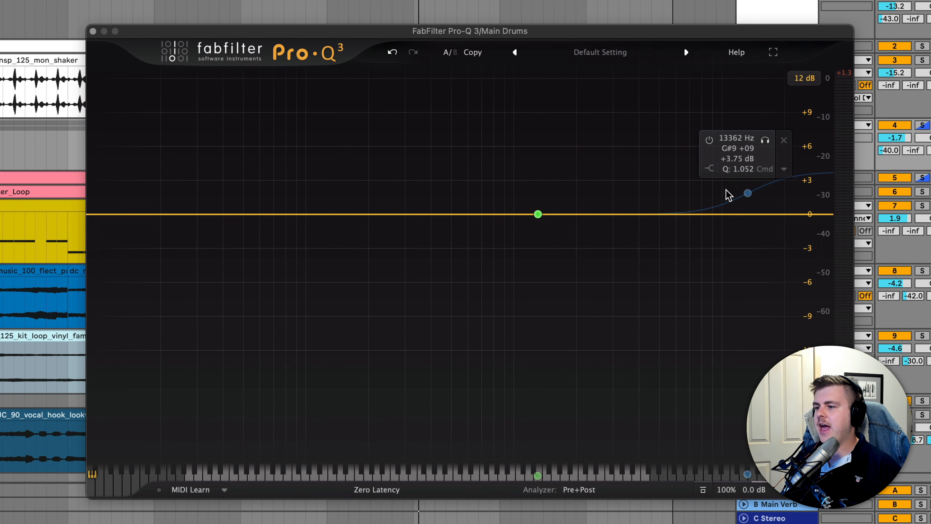
{"action": "left_click_drag", "start_coordinate": [721, 107], "coordinate": [785, 107]}
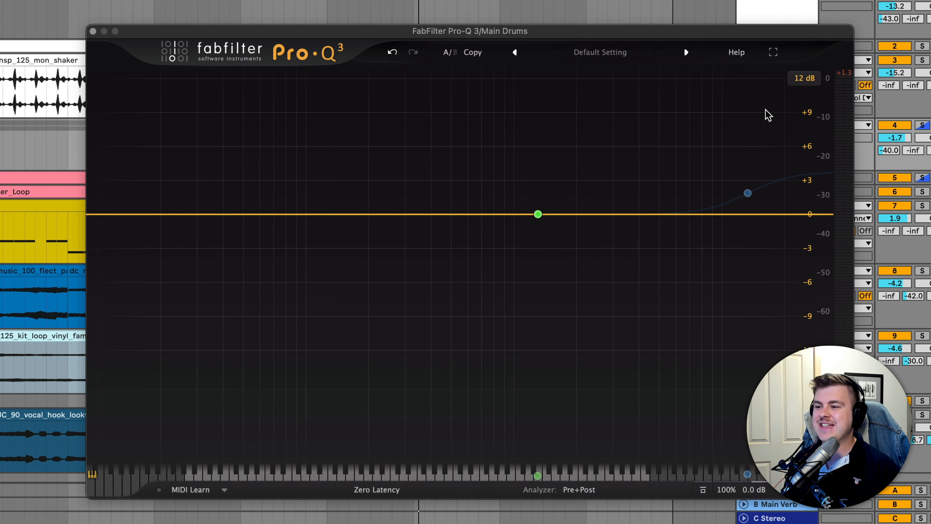
{"action": "mouse_move", "coordinate": [747, 193]}
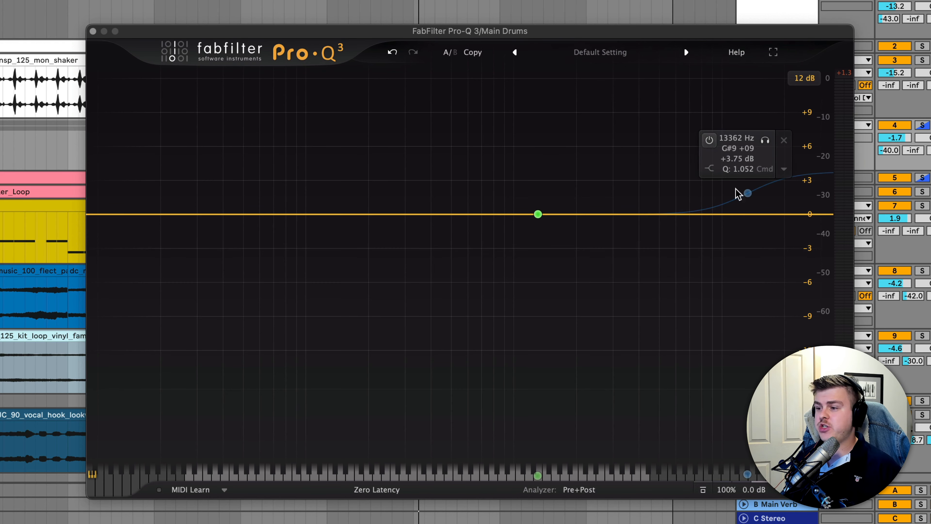
{"action": "left_click_drag", "start_coordinate": [747, 194], "coordinate": [581, 194]}
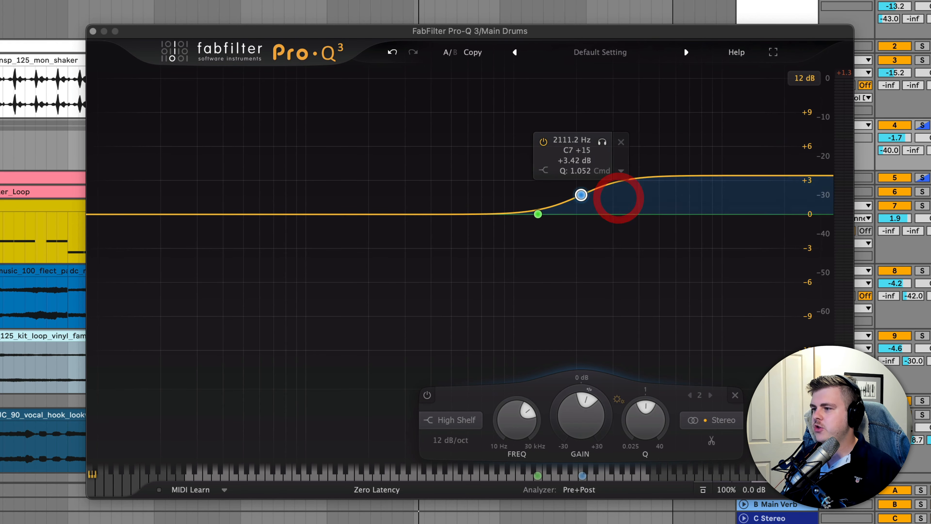
Solo the Main Drums group and play it with the Pro-Q 3 window moved clear of the track headers
{"action": "left_click", "coordinate": [926, 126]}
{"action": "left_click_drag", "start_coordinate": [754, 32], "coordinate": [684, 26]}
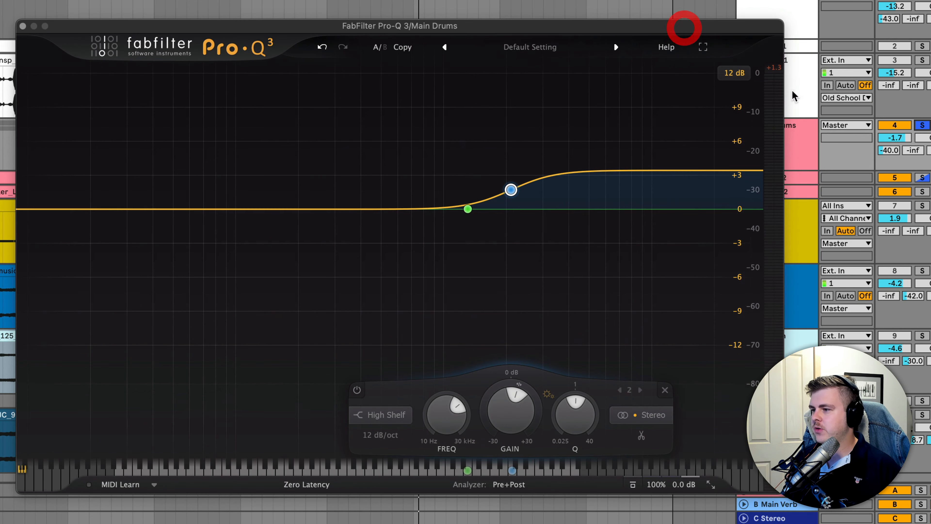
{"action": "left_click", "coordinate": [785, 146]}
{"action": "left_click", "coordinate": [797, 178]}
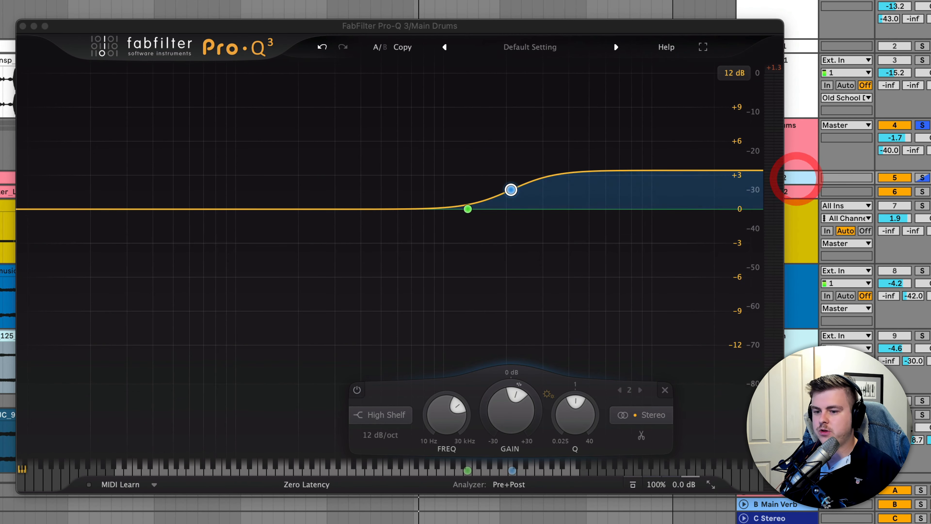
{"action": "key", "text": "space"}
Adjust the Main Drums high shelf to 1955.2 Hz and +3.53 dB while listening, and stop playback
{"action": "mouse_move", "coordinate": [510, 189]}
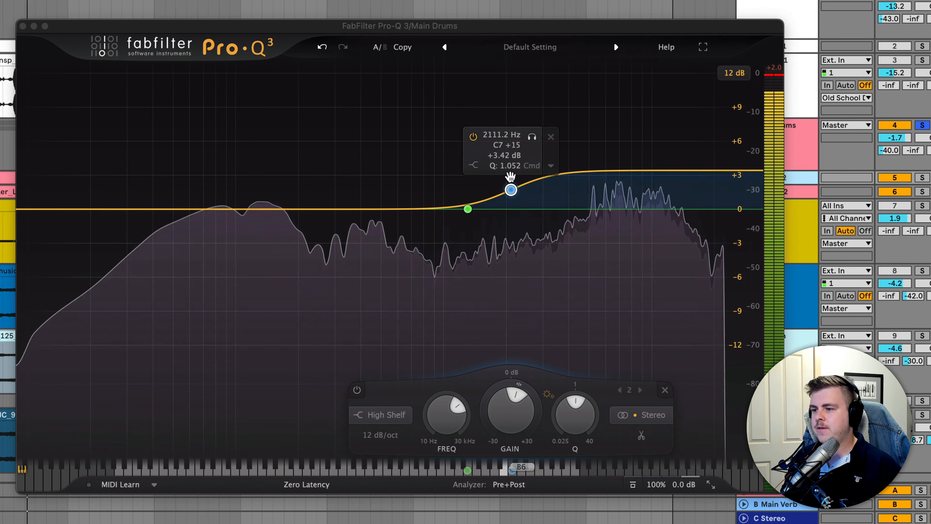
{"action": "mouse_move", "coordinate": [510, 189]}
{"action": "left_mouse_down"}
{"action": "mouse_move", "coordinate": [499, 152]}
{"action": "mouse_move", "coordinate": [507, 257]}
{"action": "mouse_move", "coordinate": [506, 184]}
{"action": "left_mouse_up"}
{"action": "mouse_move", "coordinate": [527, 139]}
{"action": "left_mouse_down"}
{"action": "mouse_move", "coordinate": [513, 137]}
{"action": "mouse_move", "coordinate": [525, 137]}
{"action": "left_mouse_up"}
{"action": "key", "text": "space"}
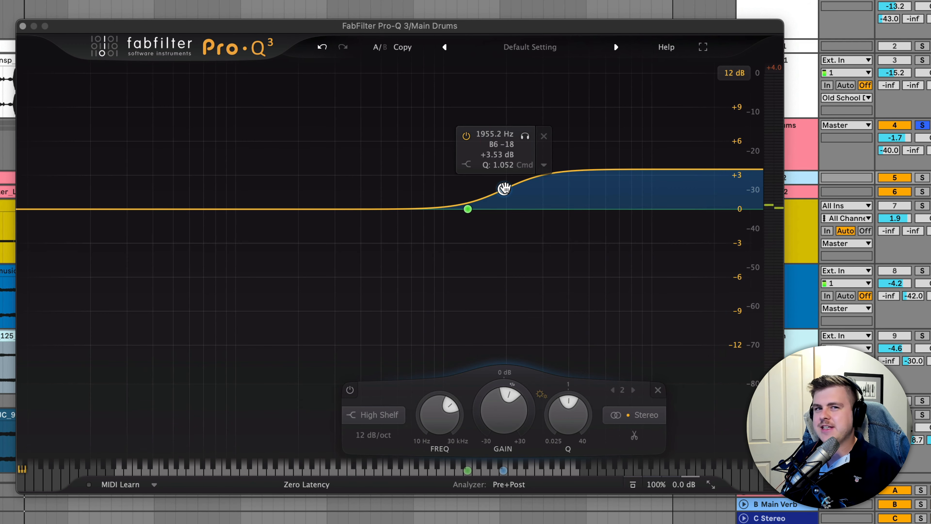
Move the Main Drums high shelf to 9545.3 Hz, flatten its gain to -0.07 dB, and audition the drums
{"action": "left_click_drag", "start_coordinate": [509, 191], "coordinate": [643, 191]}
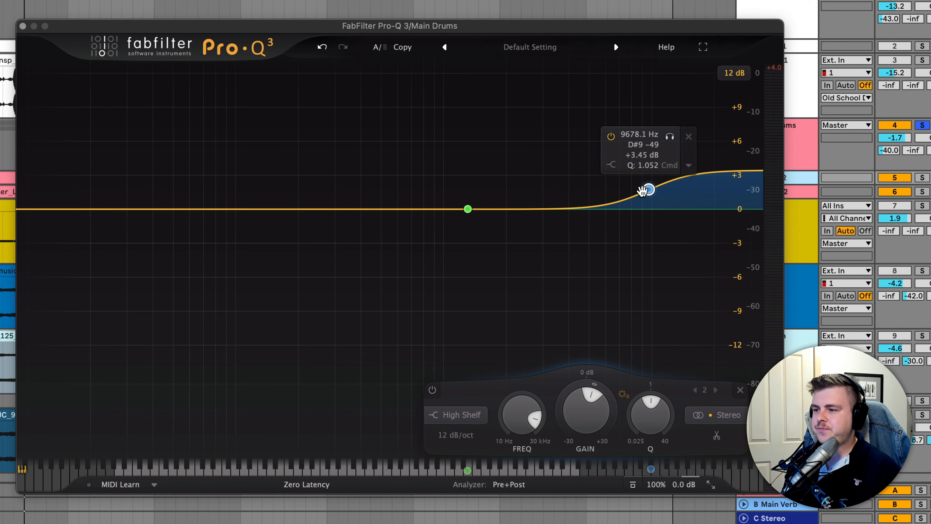
{"action": "left_click_drag", "start_coordinate": [642, 190], "coordinate": [645, 231]}
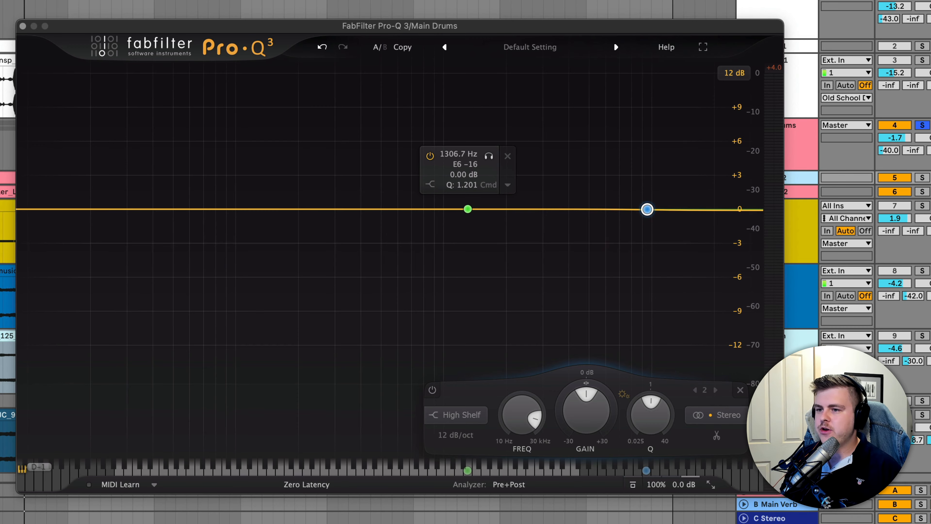
{"action": "key", "text": "space"}
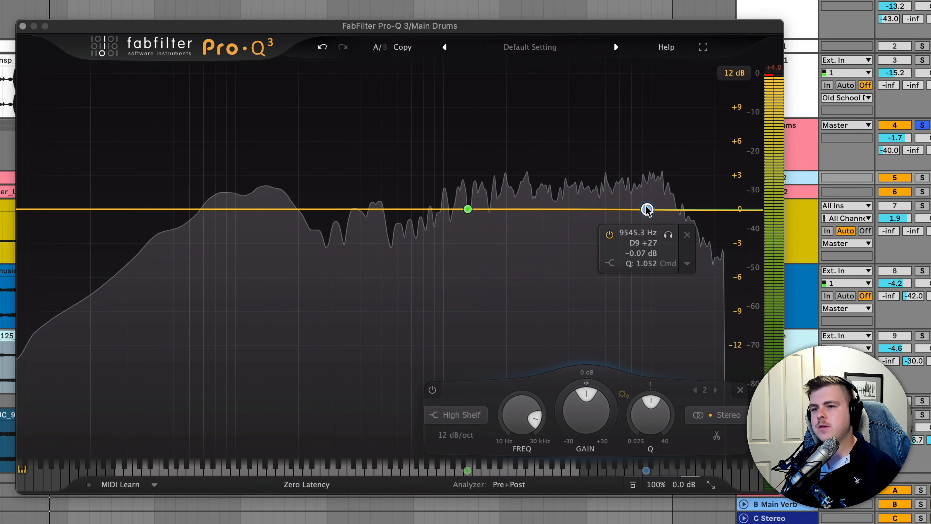
{"action": "key", "text": "space"}
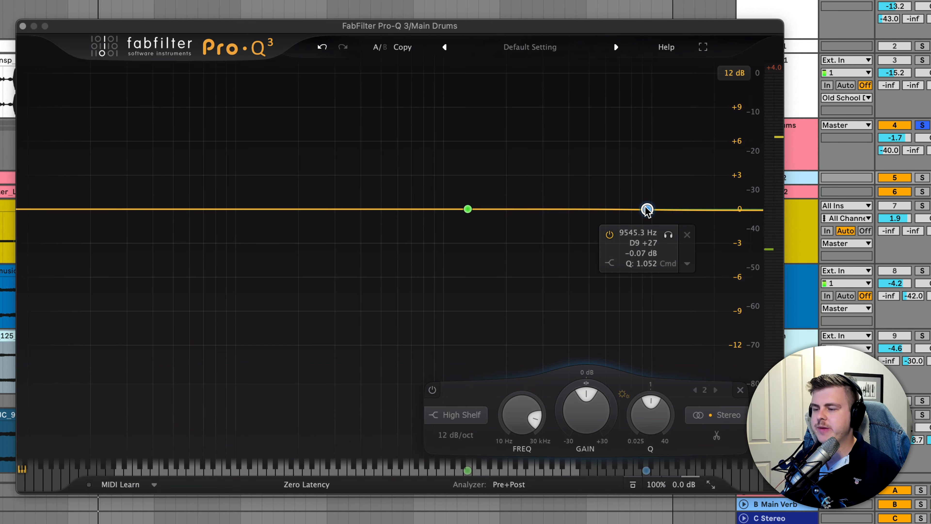
Set the Main Drums high shelf to a 24 dB/oct slope at 12831 Hz with a +2.76 dB boost during playback
{"action": "left_click_drag", "start_coordinate": [647, 209], "coordinate": [674, 187]}
{"action": "left_click", "coordinate": [455, 435]}
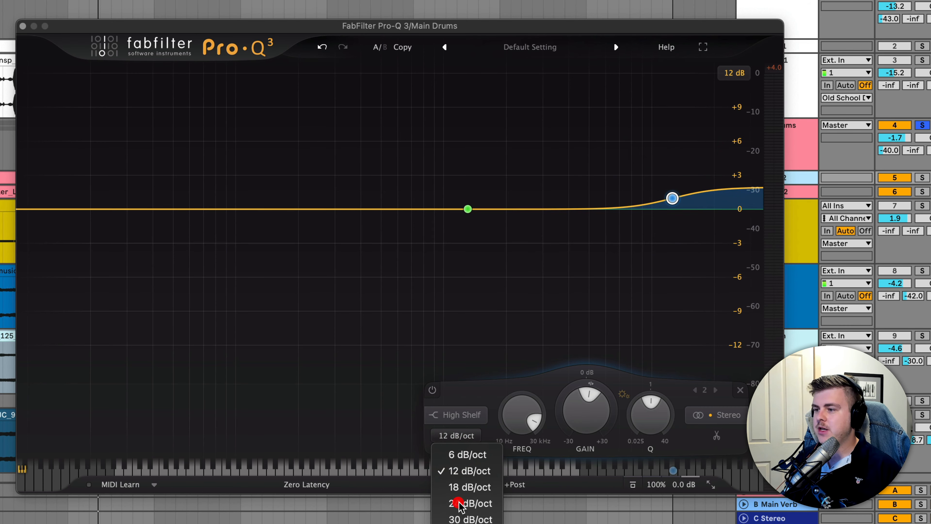
{"action": "left_click", "coordinate": [470, 503]}
{"action": "left_click_drag", "start_coordinate": [672, 198], "coordinate": [660, 195]}
{"action": "left_click_drag", "start_coordinate": [682, 143], "coordinate": [697, 147]}
{"action": "key", "text": "space"}
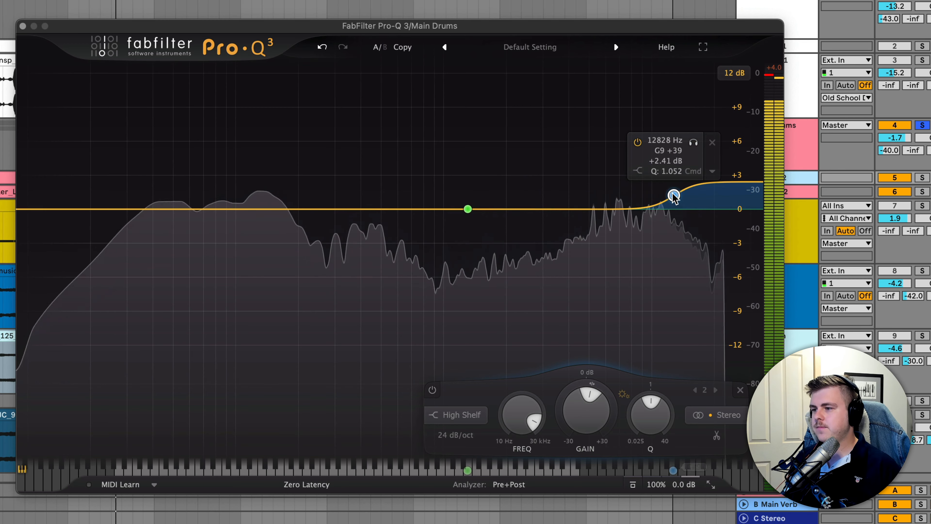
{"action": "left_click_drag", "start_coordinate": [674, 193], "coordinate": [673, 190]}
{"action": "key", "text": "space"}
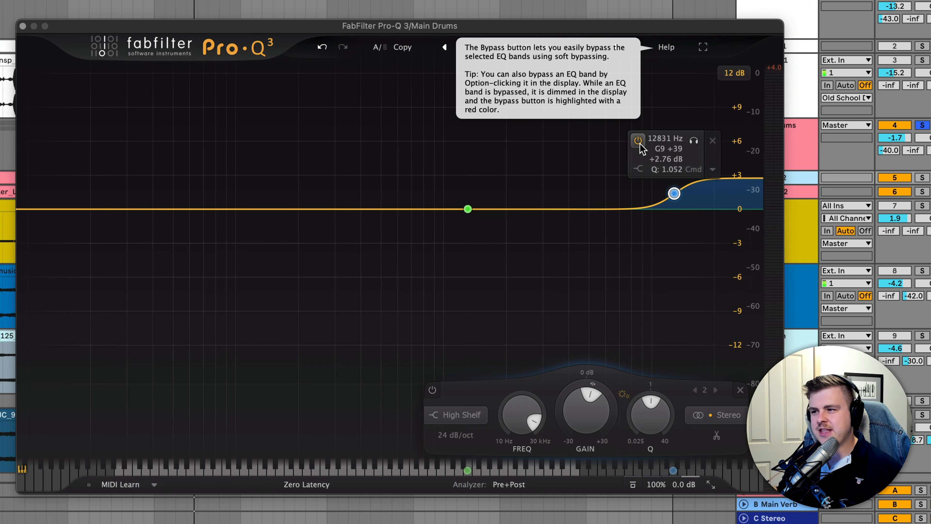
Compare the Main Drums high shelf bypassed and active during playback, and fine-tune it to 12837 Hz and +2.90 dB
{"action": "left_click", "coordinate": [638, 140]}
{"action": "key", "text": "space"}
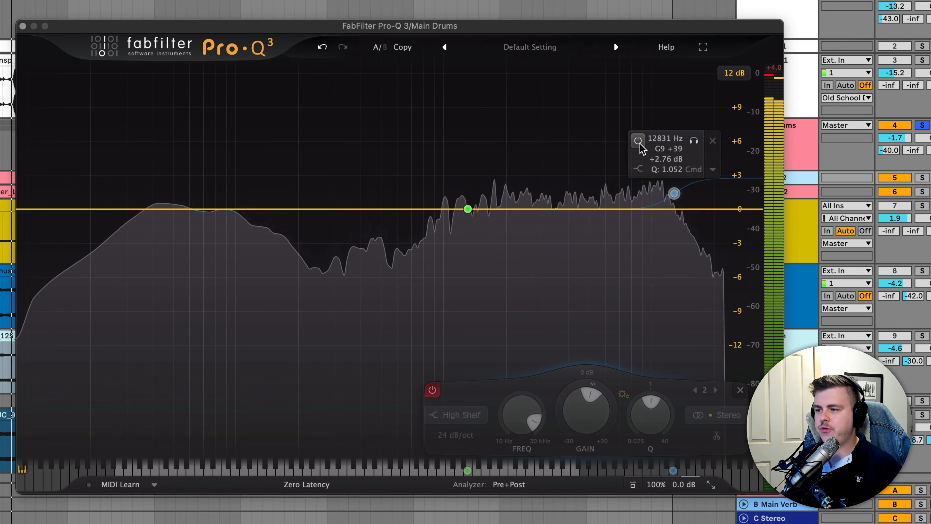
{"action": "left_click", "coordinate": [638, 140]}
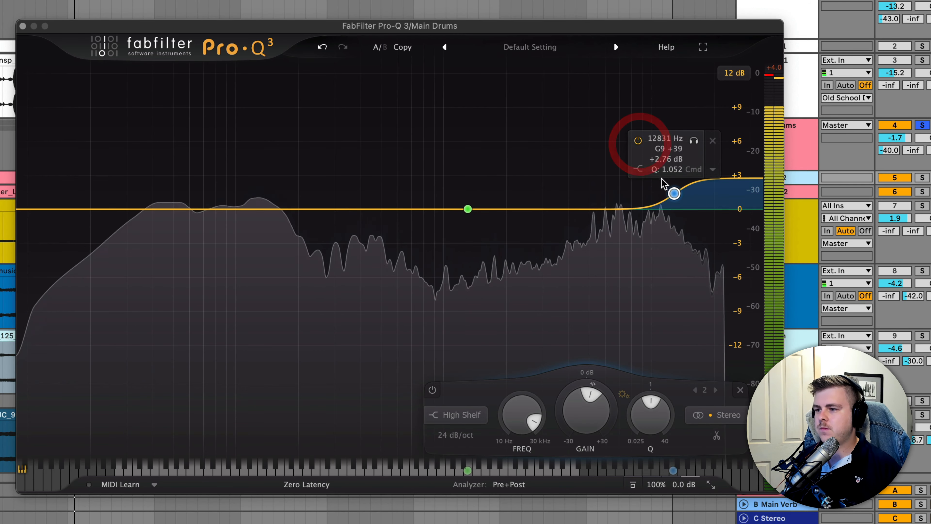
{"action": "left_click", "coordinate": [675, 191]}
{"action": "left_click", "coordinate": [675, 189]}
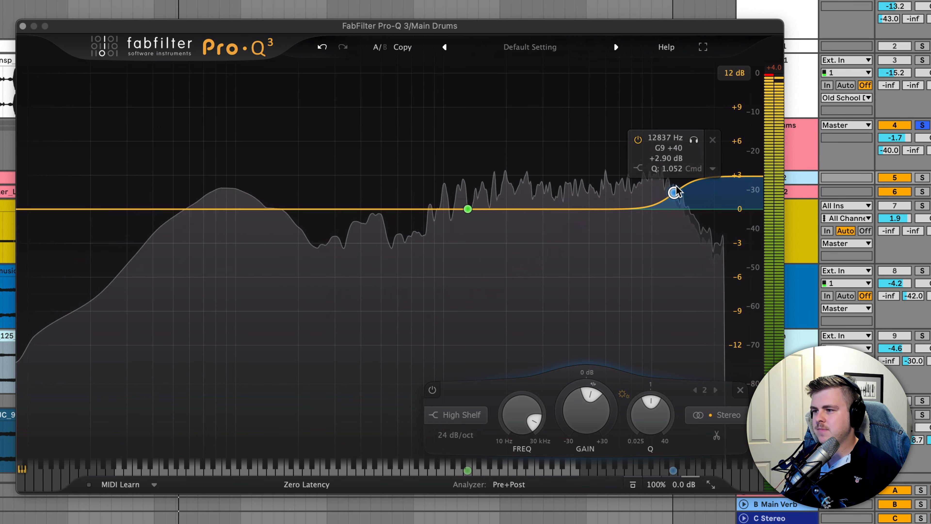
{"action": "key", "text": "space"}
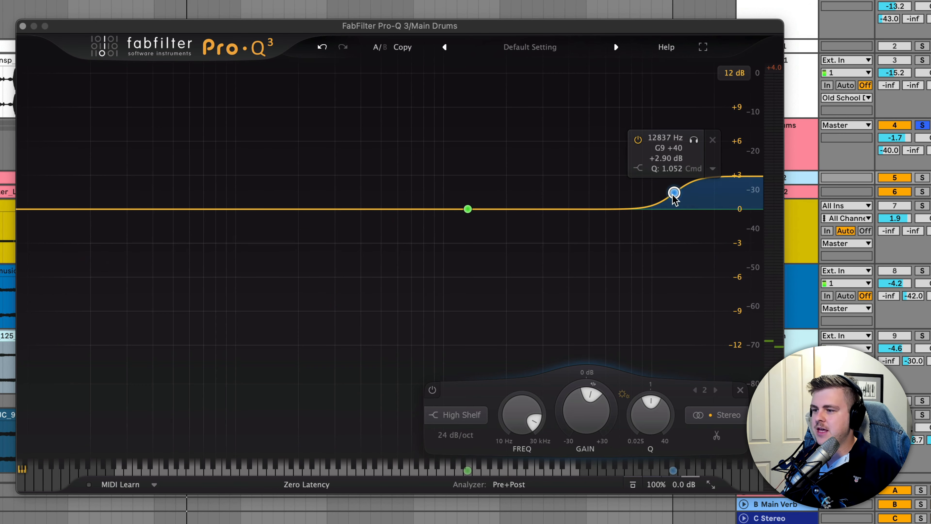
Move the Main Drums high shelf to 4036.9 Hz at +3.06 dB and audition the band in solo during playback
{"action": "left_click_drag", "start_coordinate": [675, 192], "coordinate": [568, 192]}
{"action": "key", "text": "space"}
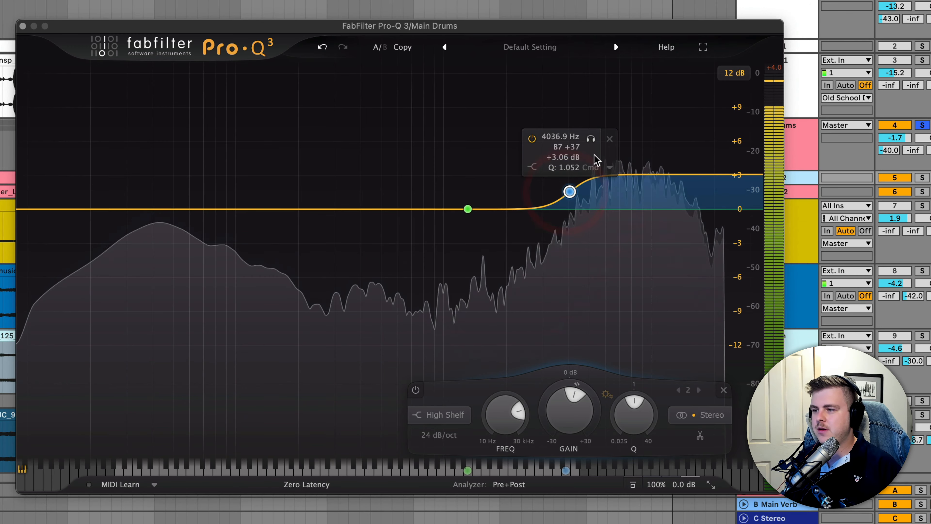
{"action": "left_click", "coordinate": [591, 139]}
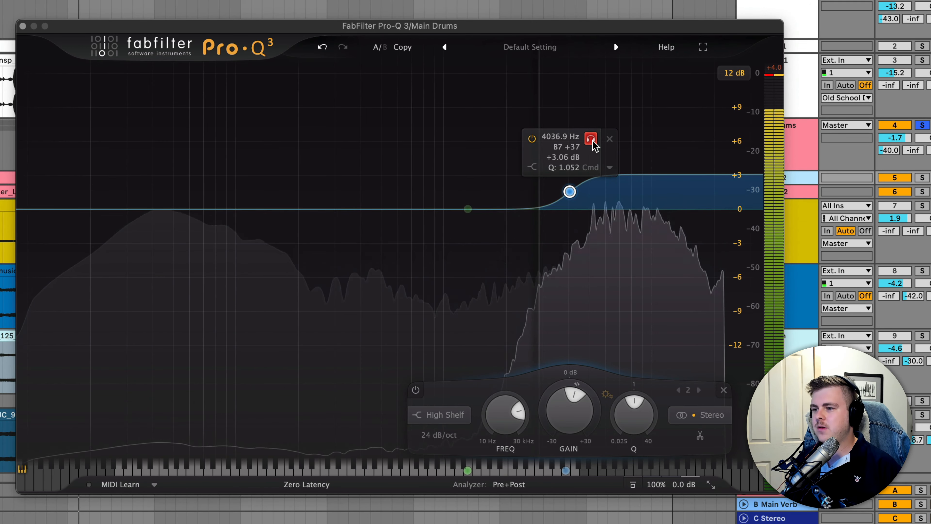
{"action": "left_click", "coordinate": [591, 138]}
{"action": "key", "text": "space"}
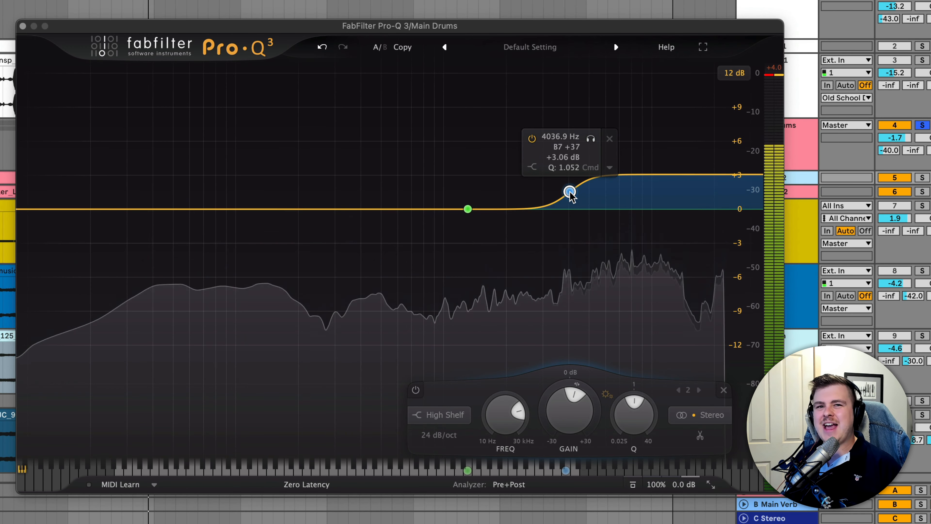
Set the Main Drums high shelf to 10313 Hz at +2.97 dB and add a bell boost of about 3 dB just below it
{"action": "left_click_drag", "start_coordinate": [571, 196], "coordinate": [655, 192]}
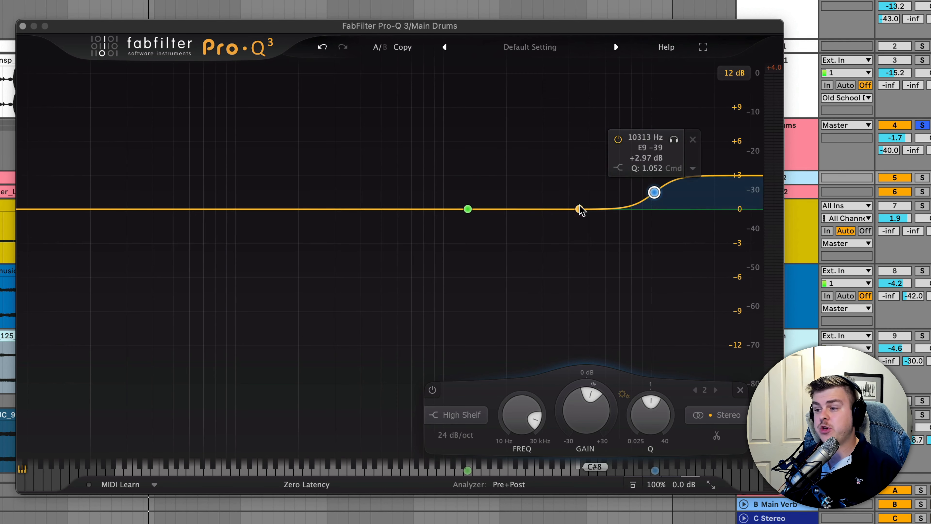
{"action": "left_click_drag", "start_coordinate": [580, 209], "coordinate": [601, 176]}
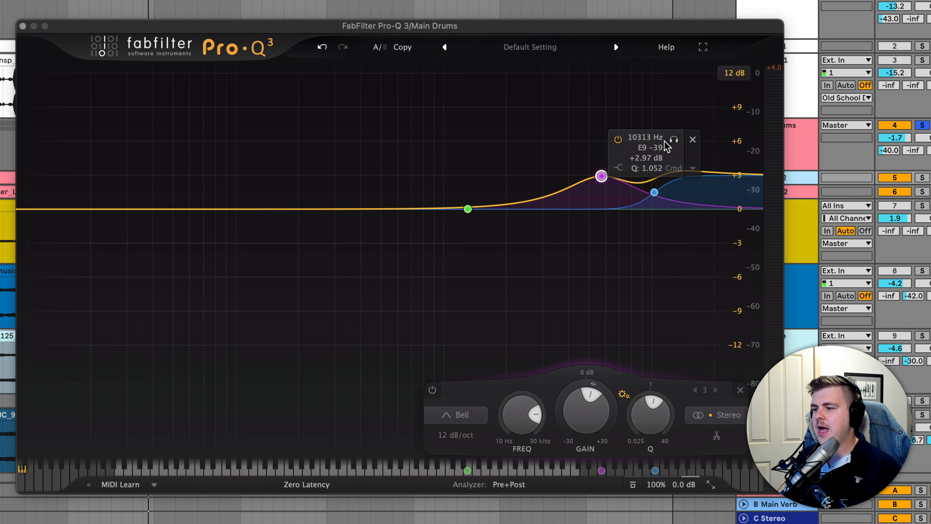
{"action": "left_click", "coordinate": [642, 123]}
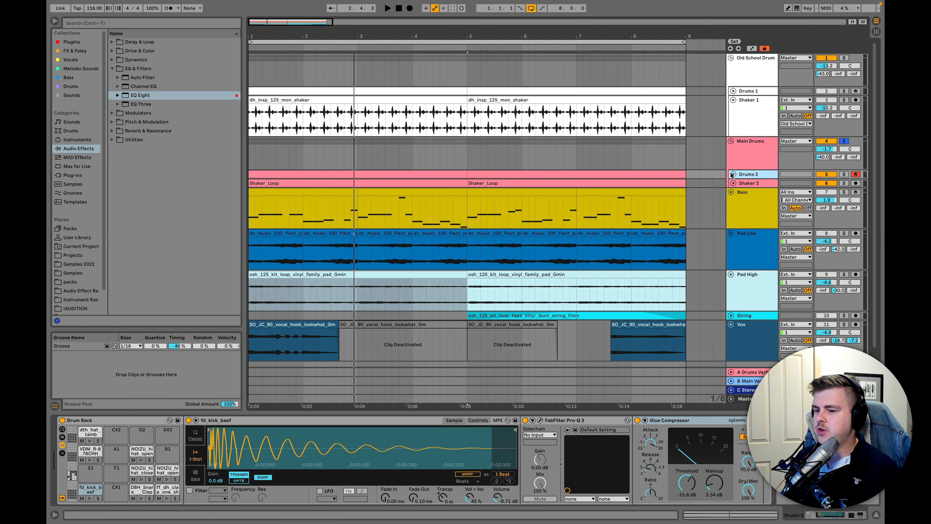
Open Pro-Q 3 for the NOIZU_hihat_closed_one_shot_07 pad in Drums 2 and play it with the Shaker 2 track deactivated
{"action": "left_click", "coordinate": [142, 471]}
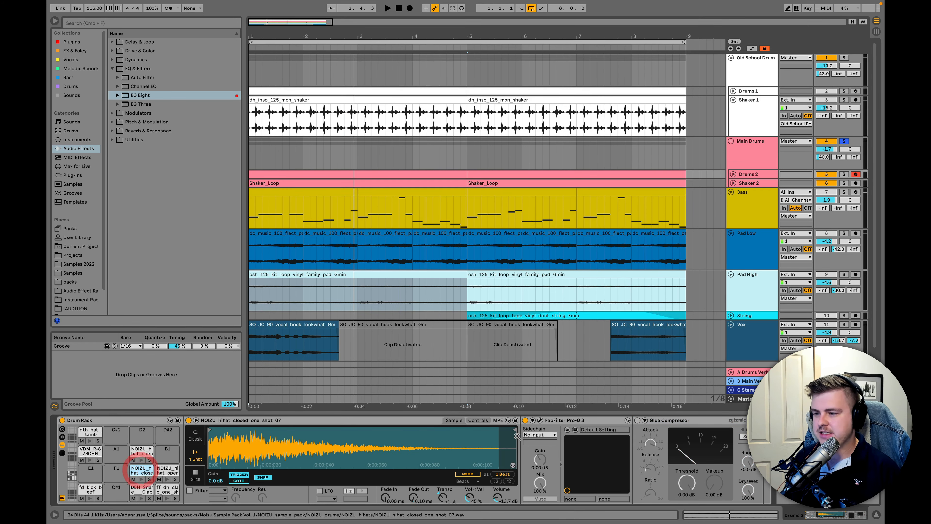
{"action": "left_click", "coordinate": [540, 421]}
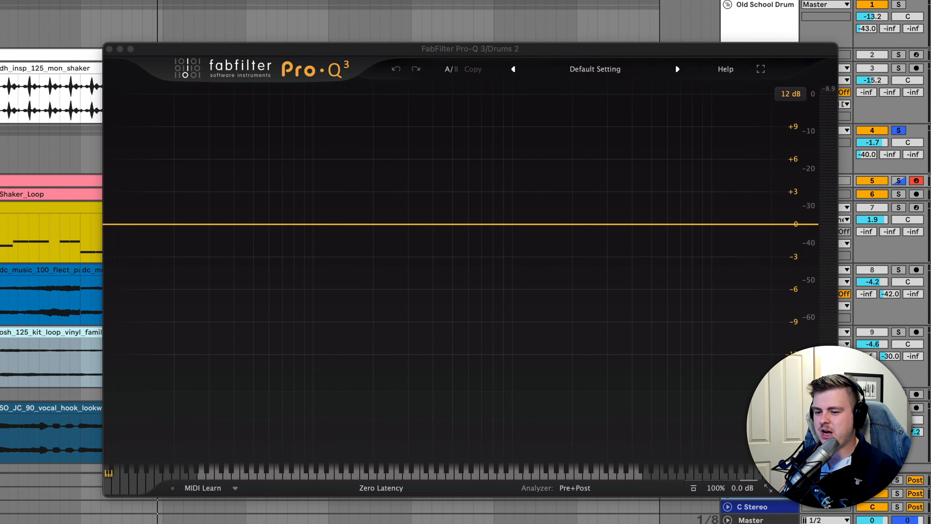
{"action": "left_click", "coordinate": [37, 178]}
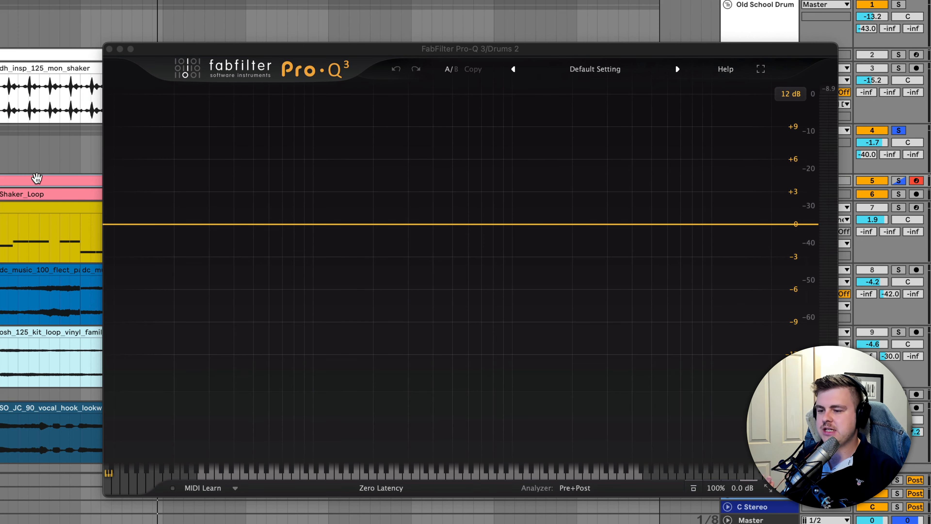
{"action": "key", "text": "space"}
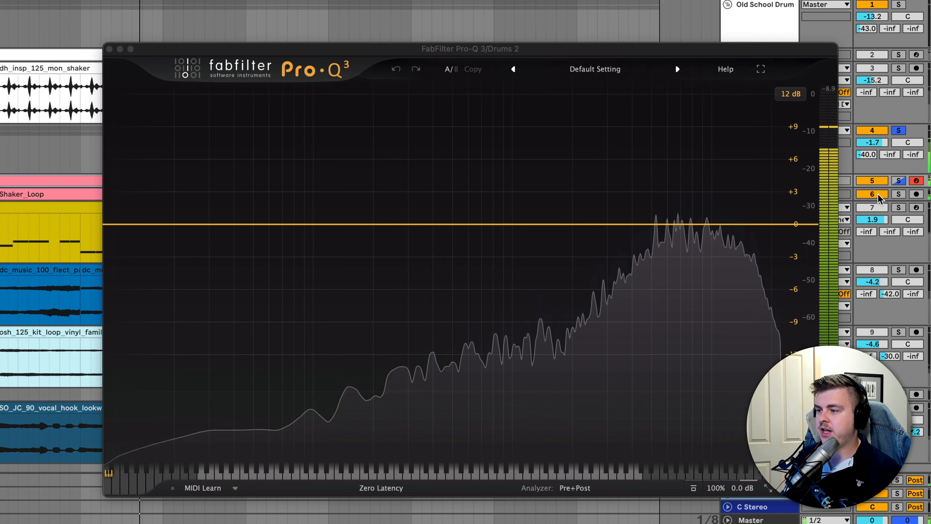
{"action": "left_click", "coordinate": [877, 195]}
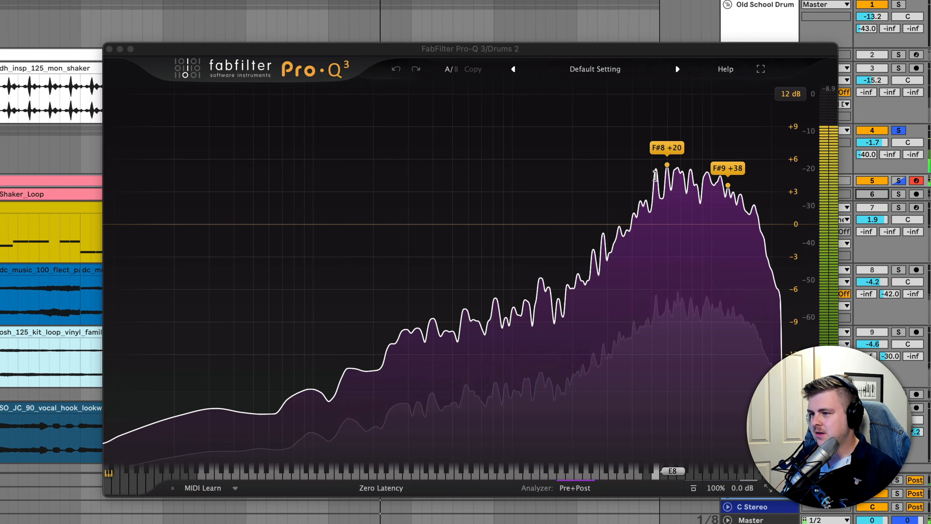
Grab the closed hi-hat's F#8 spectrum peak and cut it by 2.94 dB at 5990.1 Hz with a narrow bell
{"action": "left_click_drag", "start_coordinate": [668, 171], "coordinate": [668, 155]}
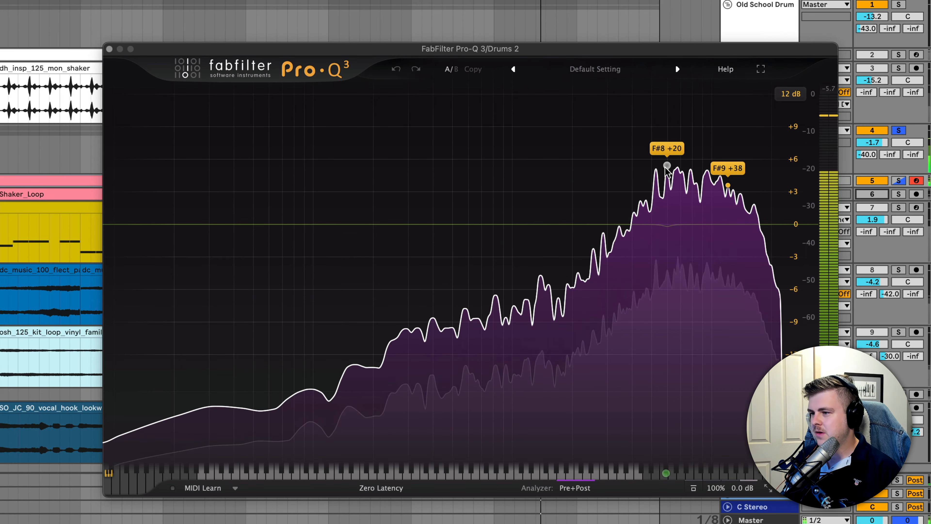
{"action": "left_click_drag", "start_coordinate": [668, 156], "coordinate": [667, 176]}
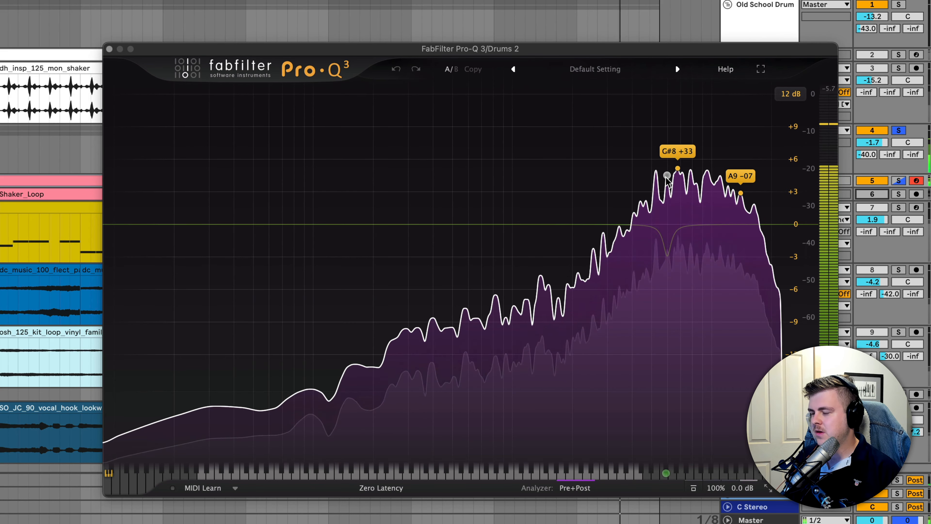
{"action": "left_click", "coordinate": [667, 180]}
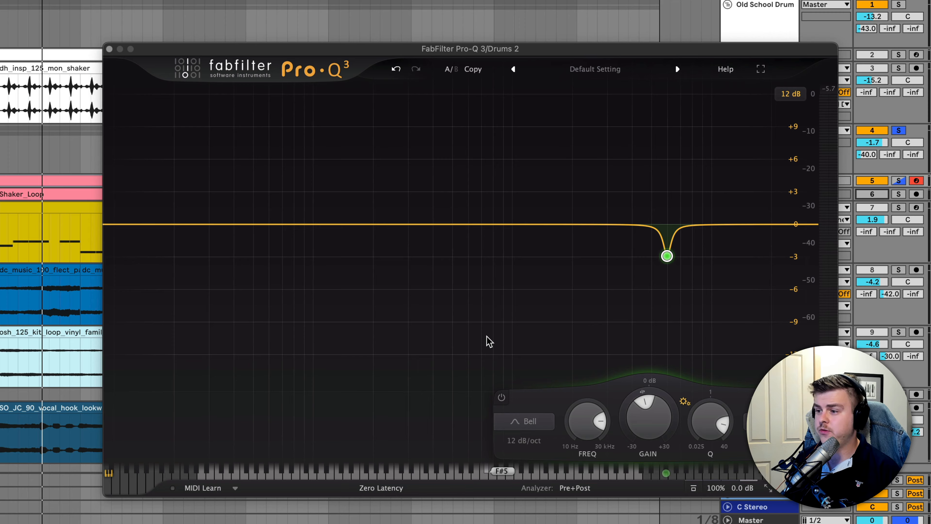
During playback, grab the hi-hat's resonant E8 peak at 5255.4 Hz and cut it by 2.66 dB
{"action": "key", "text": "space"}
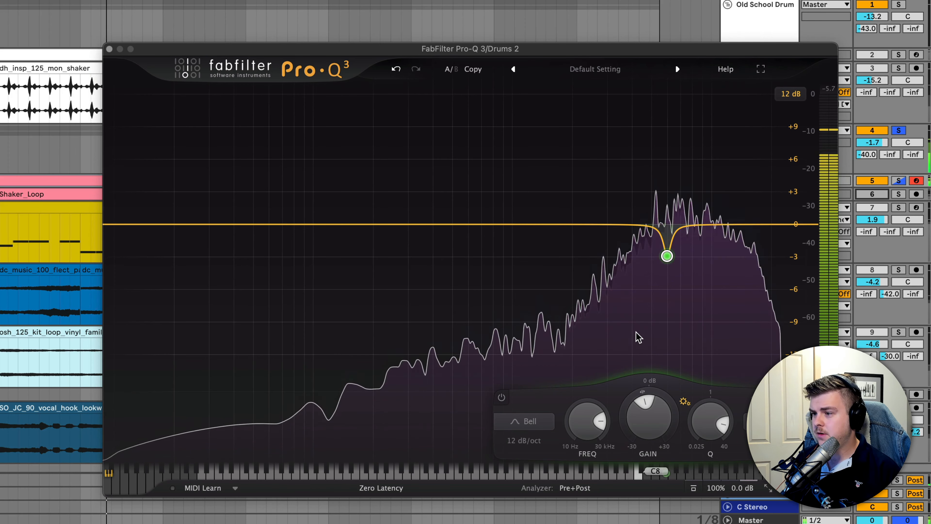
{"action": "mouse_move", "coordinate": [656, 175]}
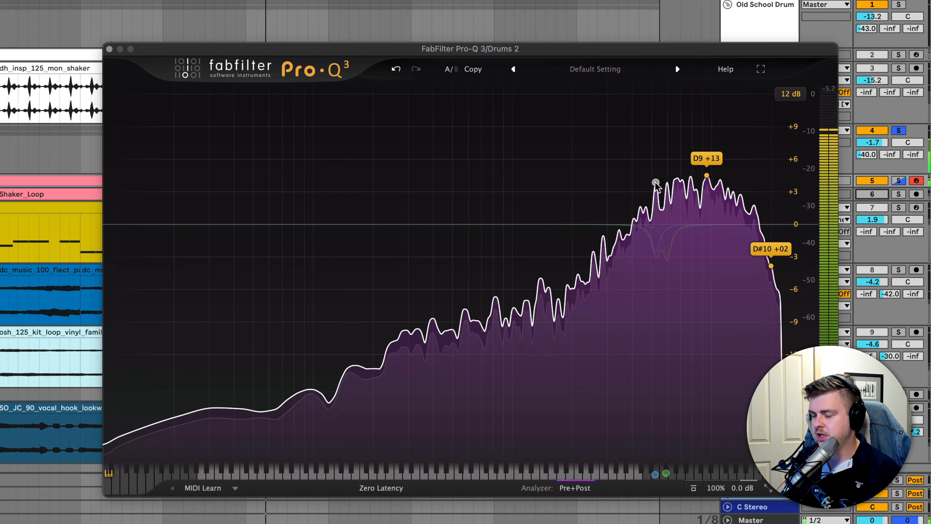
{"action": "left_click_drag", "start_coordinate": [656, 184], "coordinate": [655, 253]}
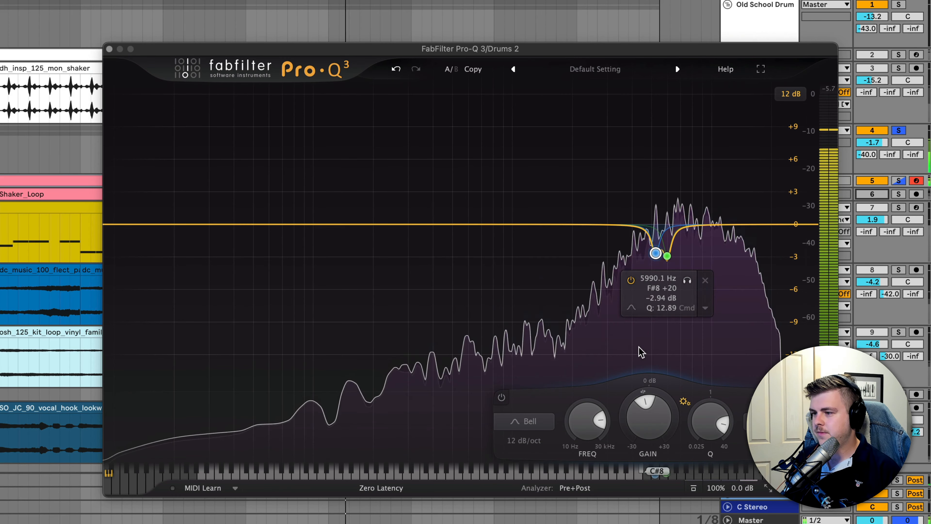
{"action": "mouse_move", "coordinate": [639, 347]}
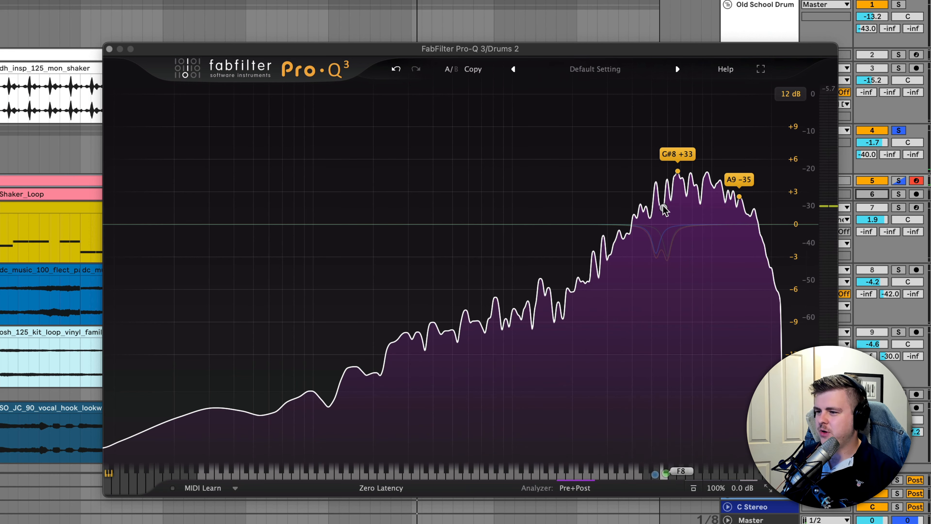
Cut the hi-hat's G#8 peak at 6771.9 Hz by 2.83 dB and its D9 peak by about 1.7 dB during playback
{"action": "key", "text": "space"}
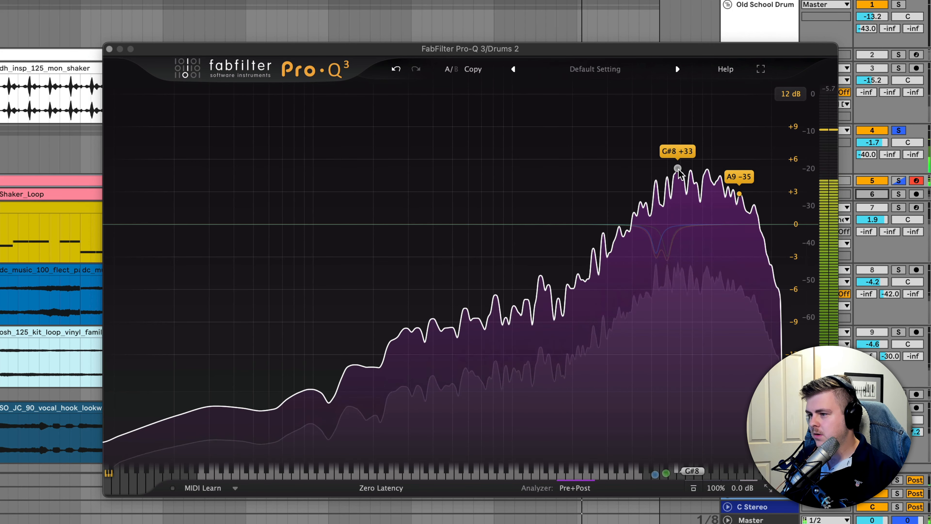
{"action": "left_click_drag", "start_coordinate": [680, 169], "coordinate": [681, 179]}
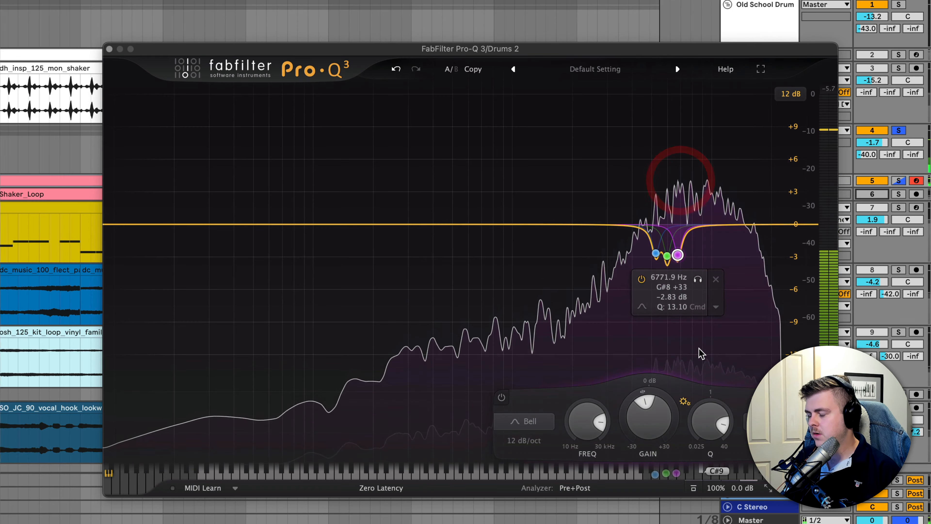
{"action": "left_click", "coordinate": [701, 354]}
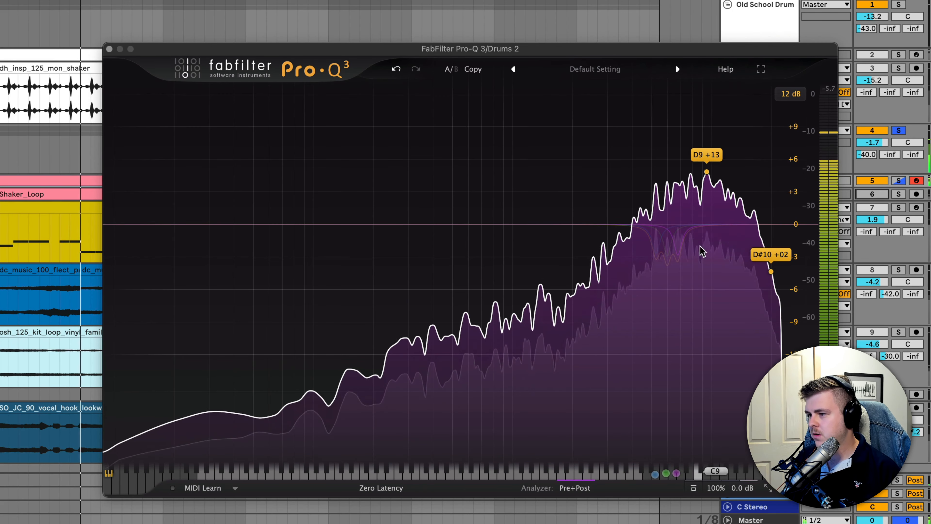
{"action": "mouse_move", "coordinate": [703, 272]}
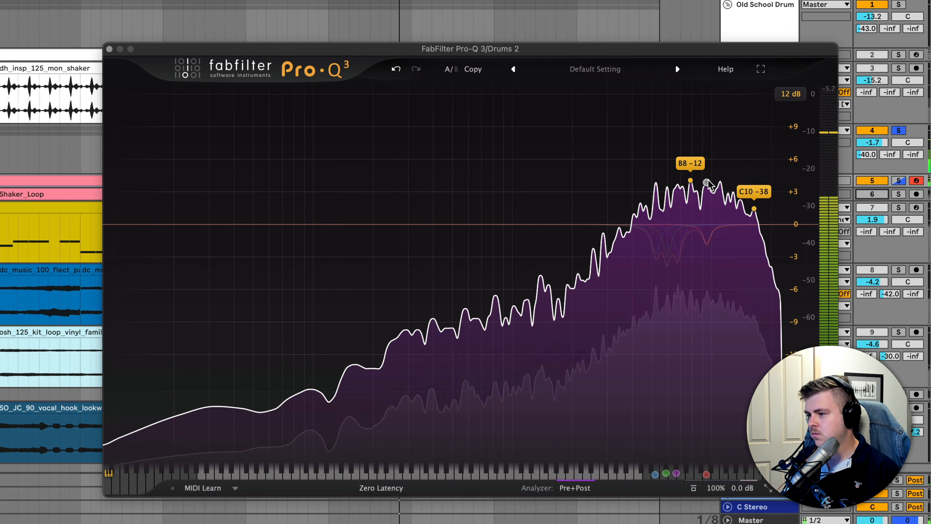
{"action": "left_click_drag", "start_coordinate": [707, 184], "coordinate": [706, 244]}
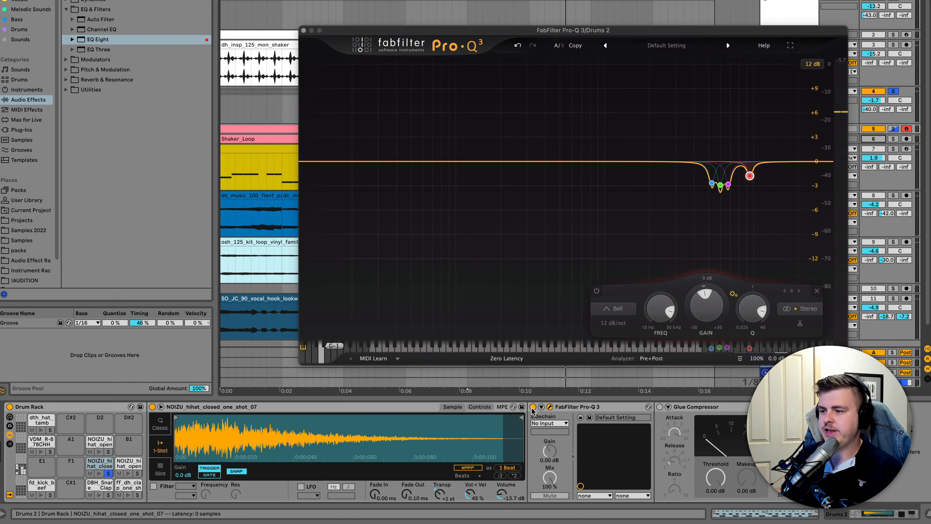
Compare the closed hi-hat with Pro-Q 3 bypassed and active during playback
{"action": "left_click", "coordinate": [532, 407]}
{"action": "key", "text": "space"}
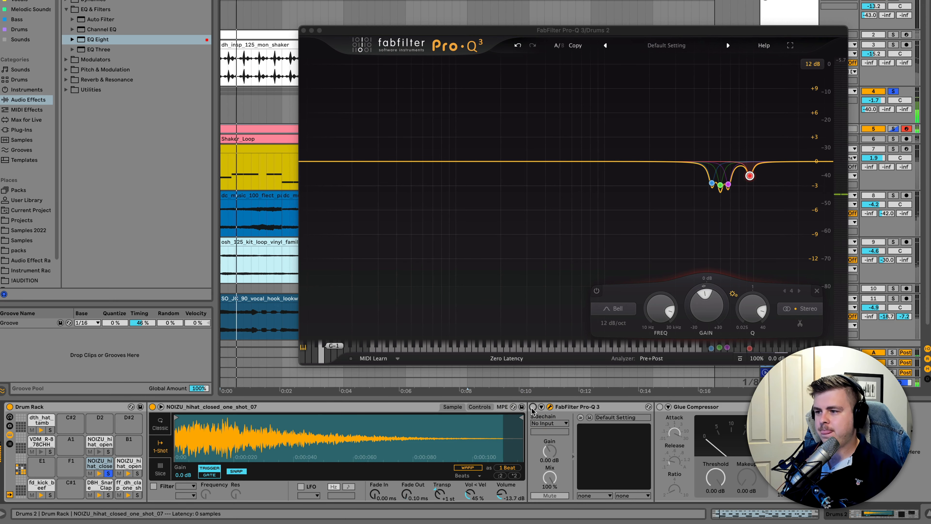
{"action": "left_click", "coordinate": [533, 407]}
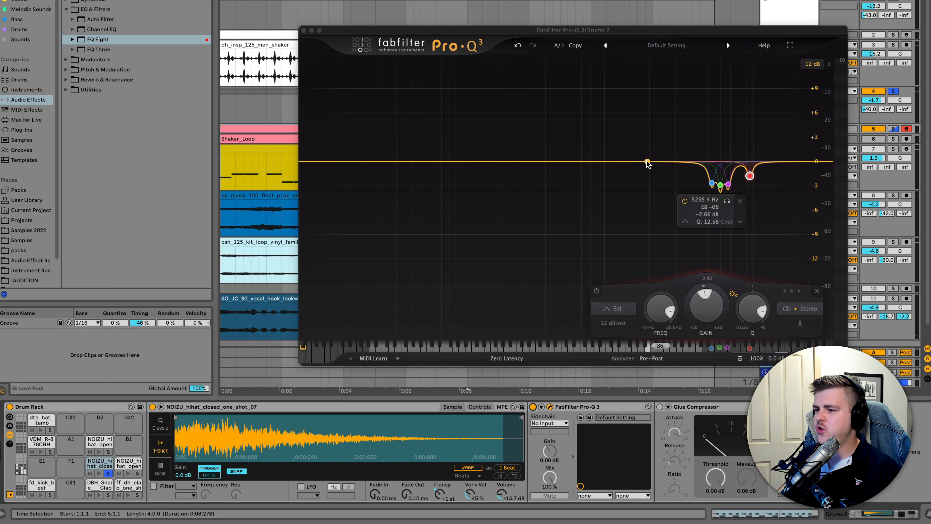
Add a bell boost on the hi-hat at 1173.3 Hz and narrow it to Q 26.86 at +5.85 dB
{"action": "left_click_drag", "start_coordinate": [619, 162], "coordinate": [614, 117]}
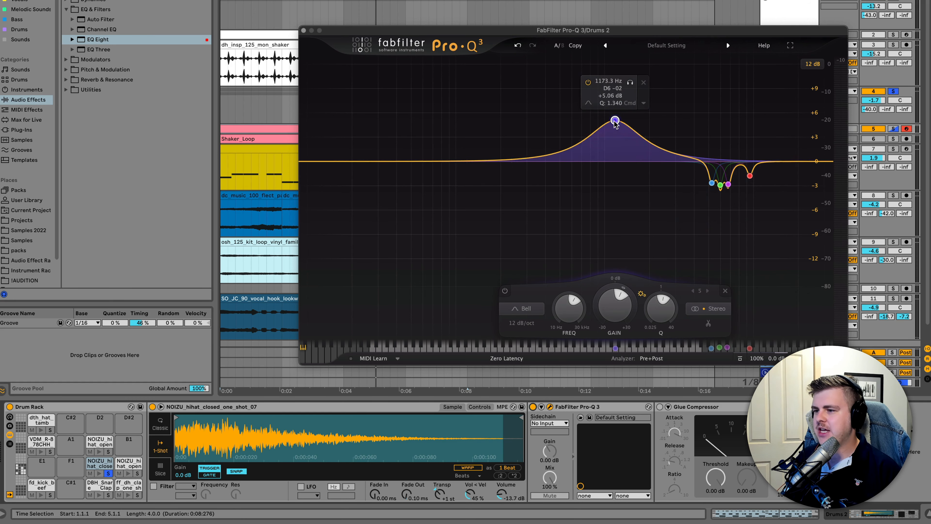
{"action": "scroll", "coordinate": [615, 114], "scroll_direction": "up", "scroll_amount": 10}
{"action": "scroll", "coordinate": [616, 115], "scroll_direction": "down", "scroll_amount": 5}
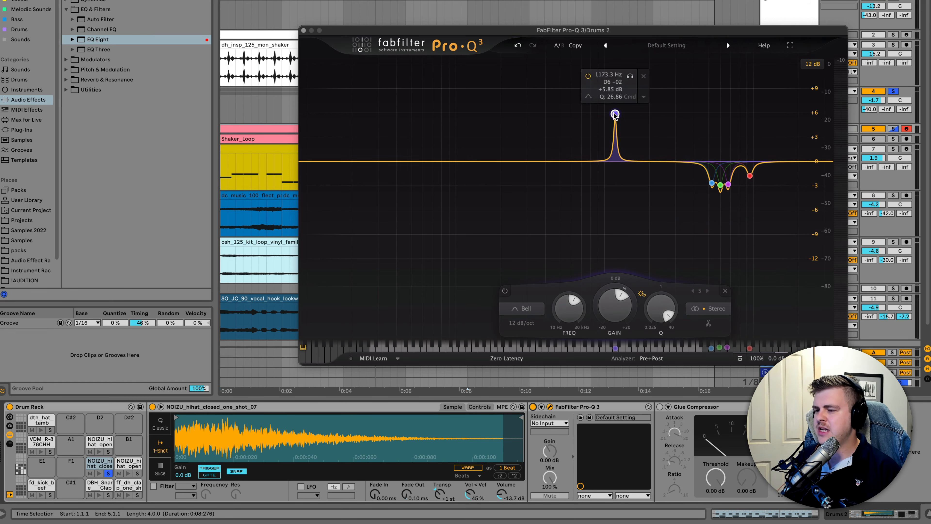
Sweep the narrow boost through the hi-hat's highs and turn it into a cut of about 2.5 dB between the G#8 and D9 cuts
{"action": "left_click_drag", "start_coordinate": [615, 115], "coordinate": [677, 98]}
{"action": "left_click_drag", "start_coordinate": [691, 62], "coordinate": [755, 65]}
{"action": "key", "text": "space"}
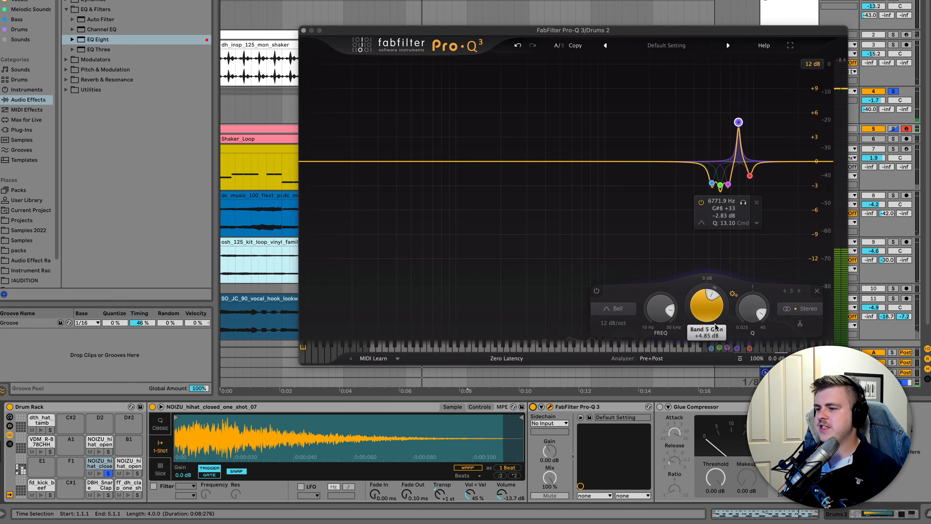
{"action": "left_click_drag", "start_coordinate": [707, 304], "coordinate": [713, 363]}
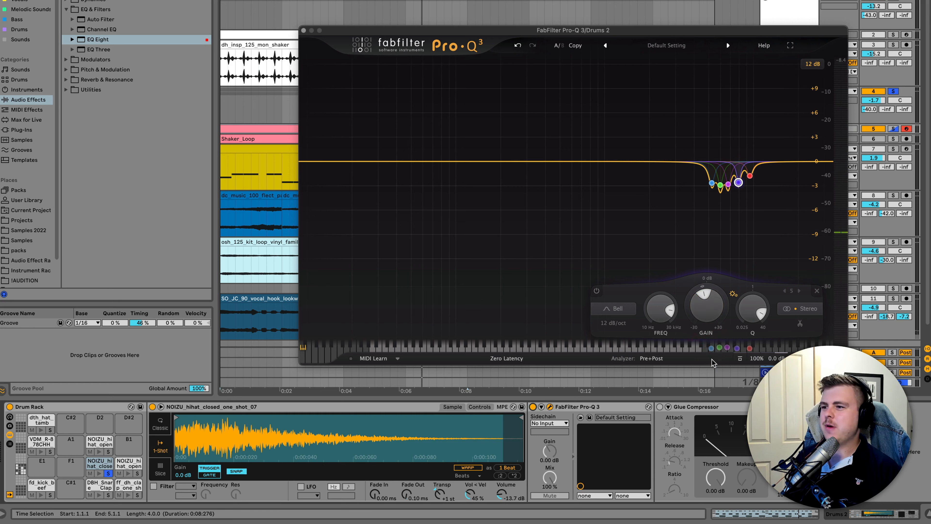
{"action": "key", "text": "space"}
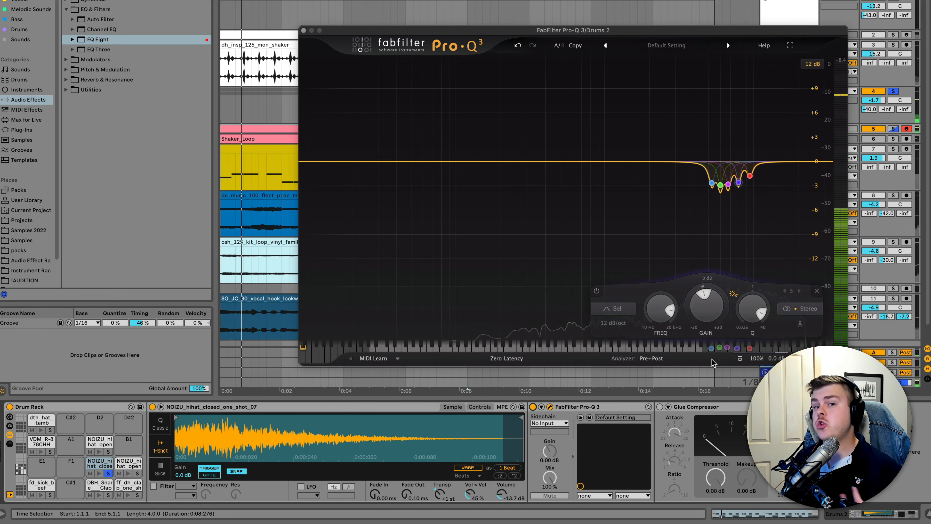